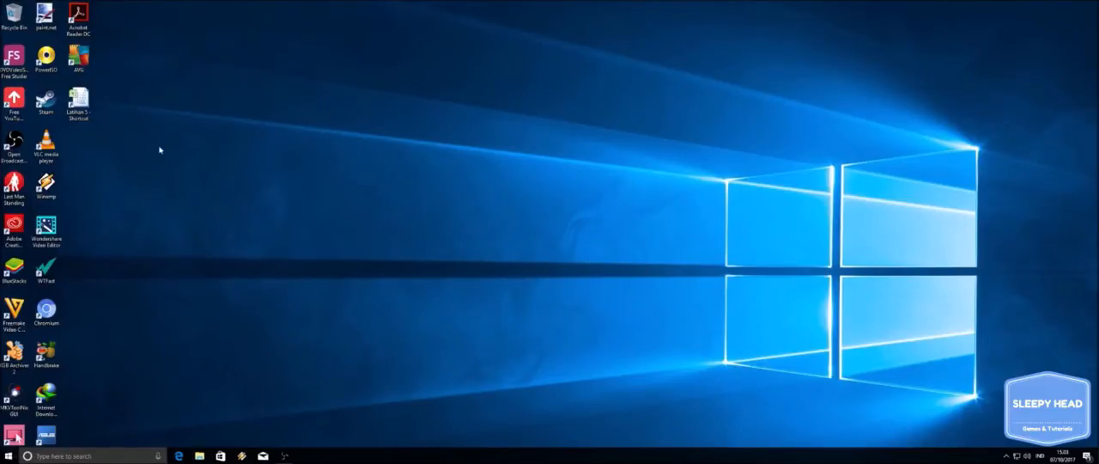
Open the Latihan 5 workbook from the desktop in Excel and enlarge the sheet view.
double_click(89, 107)
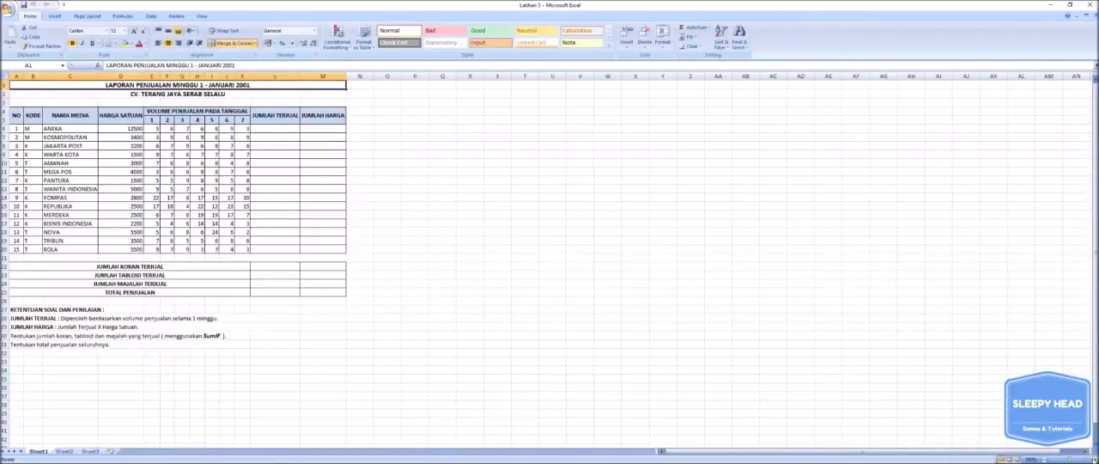
left_click(1095, 459)
left_click(1095, 460)
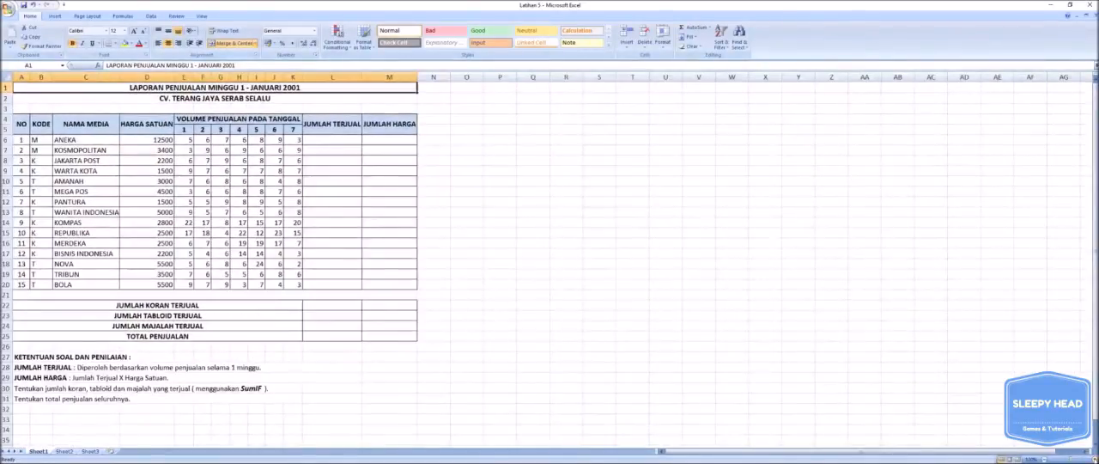
left_click(1095, 459)
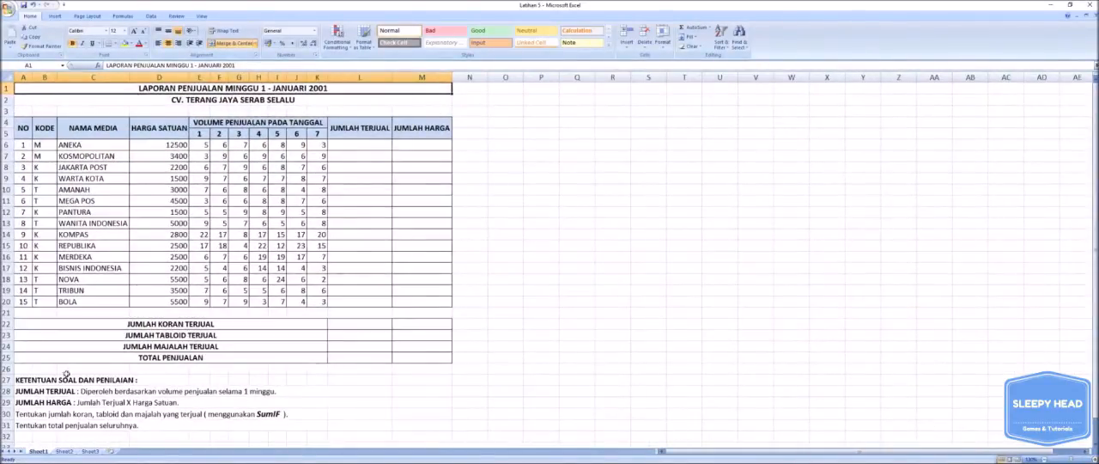
Move the KETENTUAN SOAL DAN PENILAIAN notes block up one row to start at A26, accepting the unmerging of cells.
left_click_drag(29, 380, 148, 421)
right_click(148, 410)
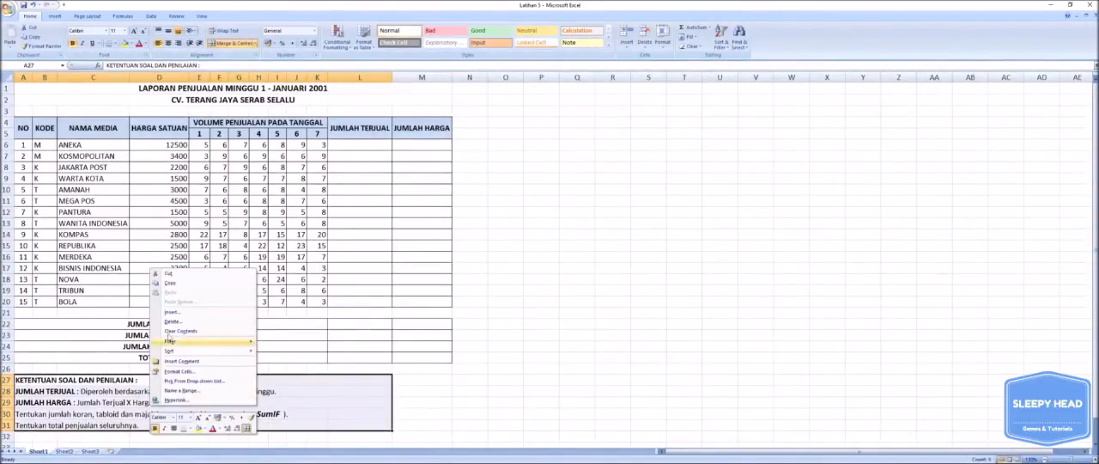
left_click(169, 274)
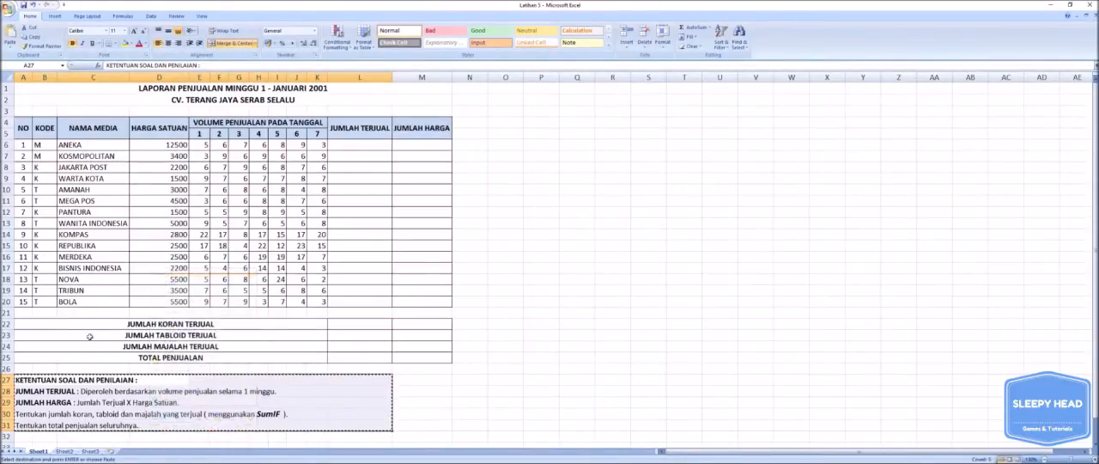
right_click(31, 367)
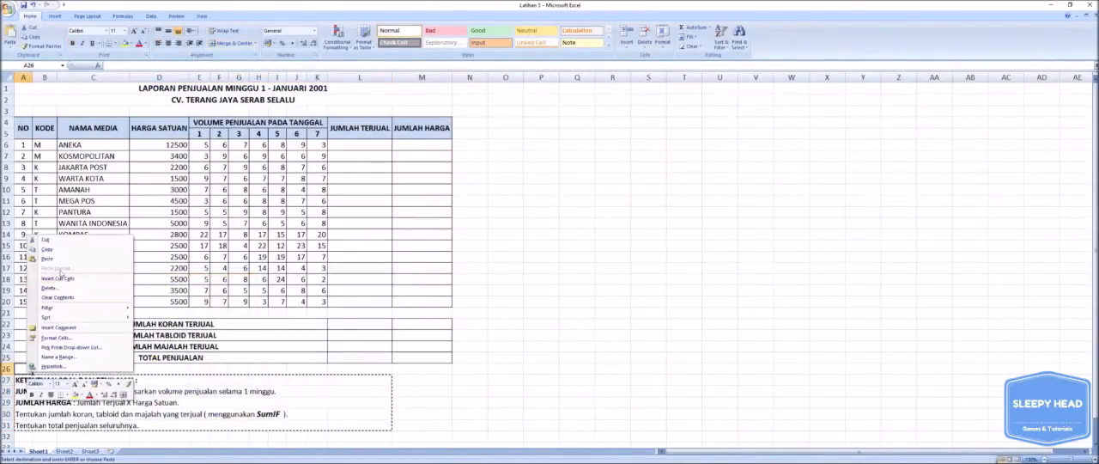
left_click(60, 258)
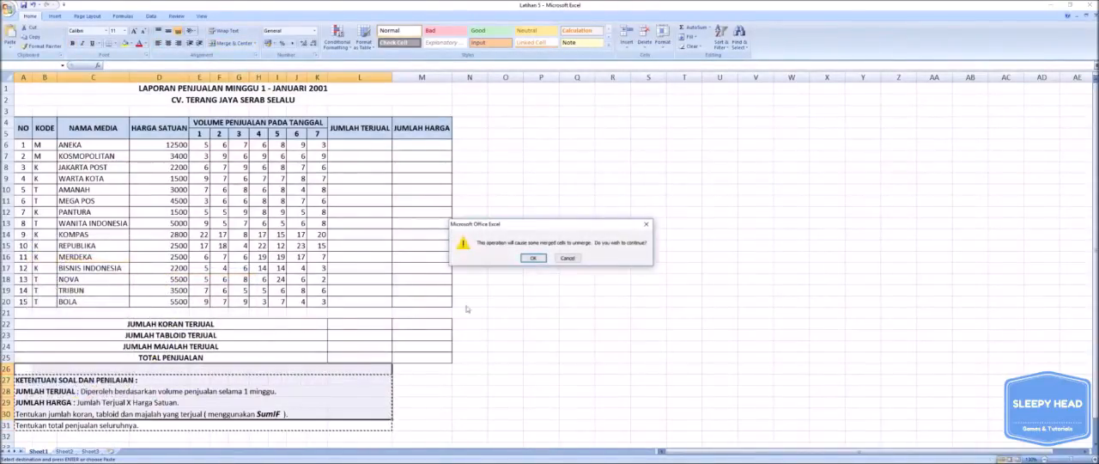
left_click(535, 257)
left_click(577, 322)
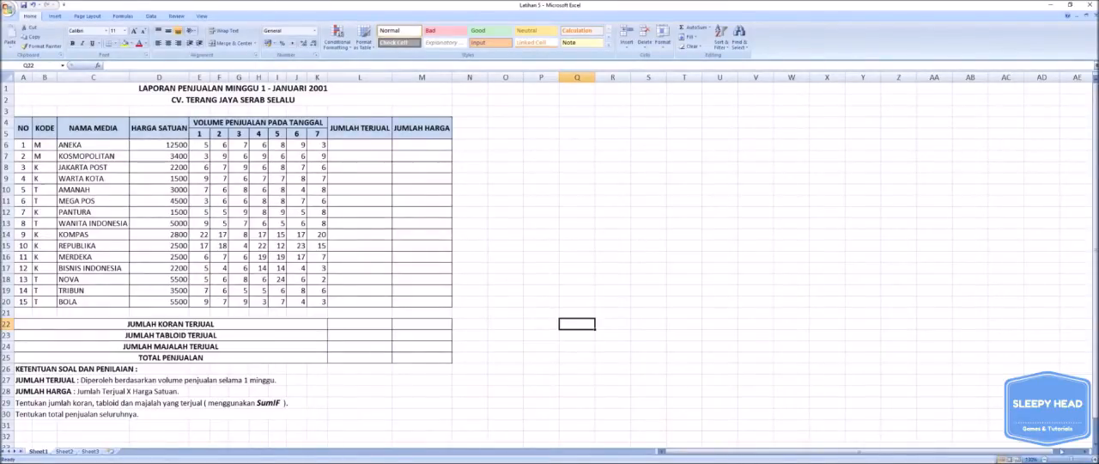
Examine the empty JUMLAH TERJUAL and JUMLAH HARGA columns and the seven daily sales volumes for ANEKA.
left_click(1095, 459)
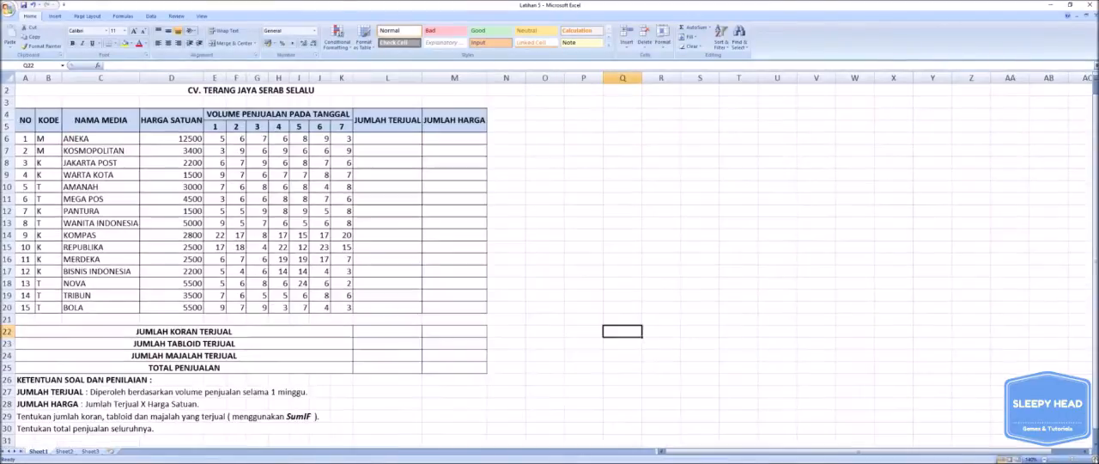
scroll(1095, 449, "up", 1)
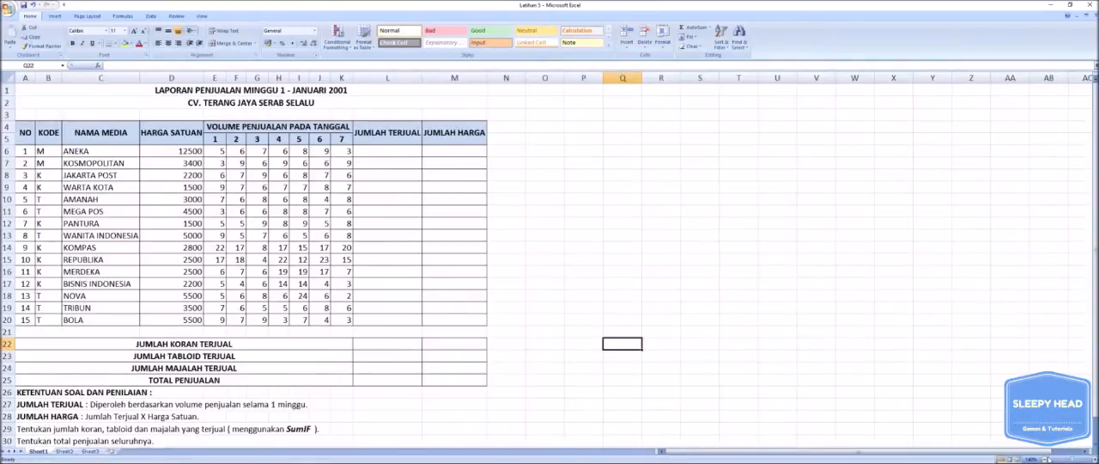
left_click(1046, 459)
left_click(1094, 459)
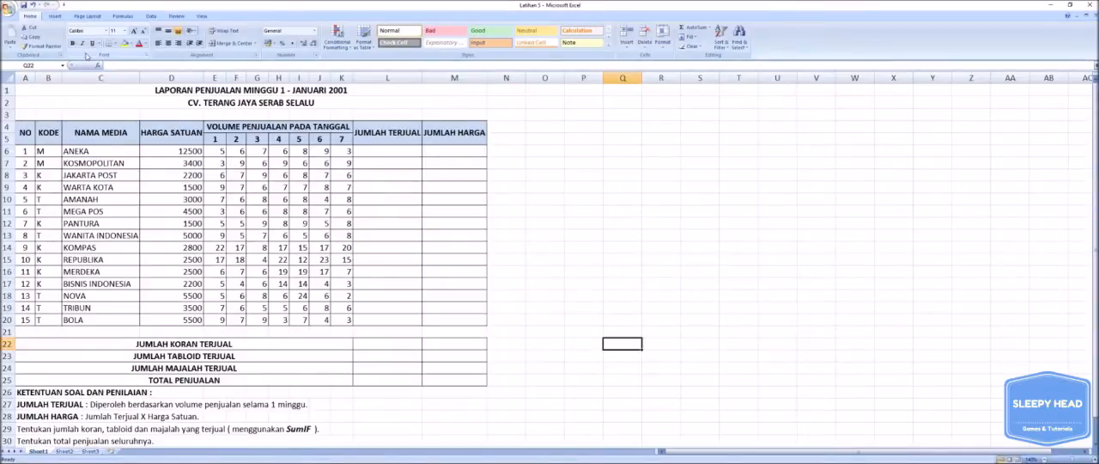
left_click(736, 200)
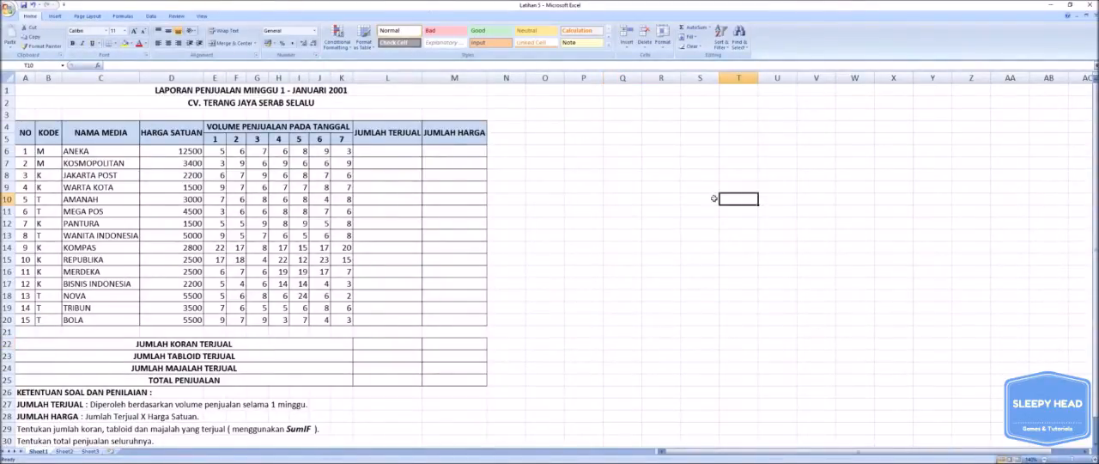
left_click_drag(382, 149, 380, 318)
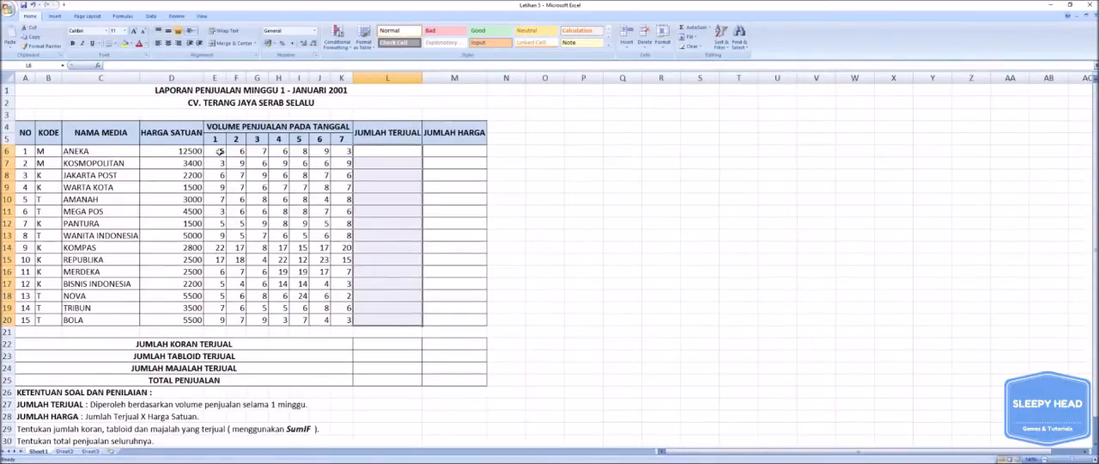
left_click_drag(219, 151, 331, 150)
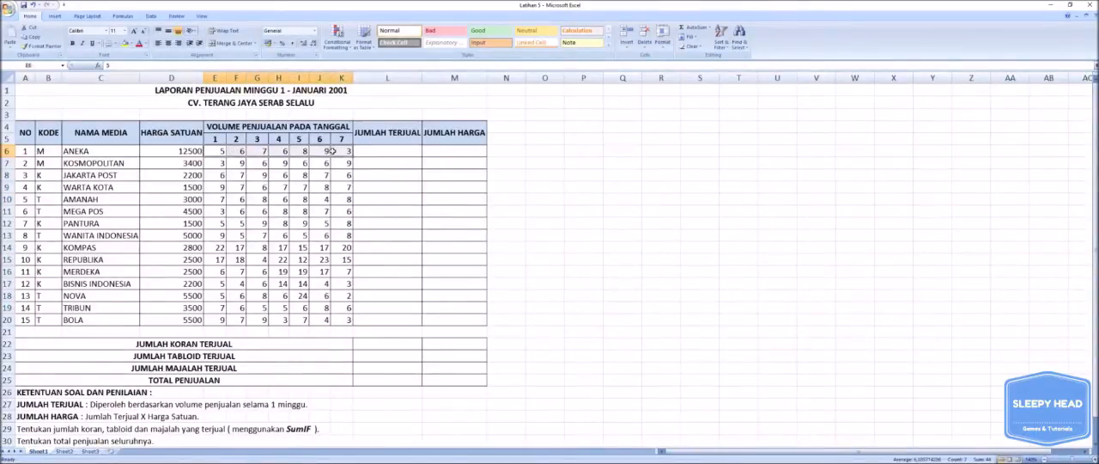
left_click(439, 149)
left_click_drag(439, 150, 466, 316)
left_click(538, 172)
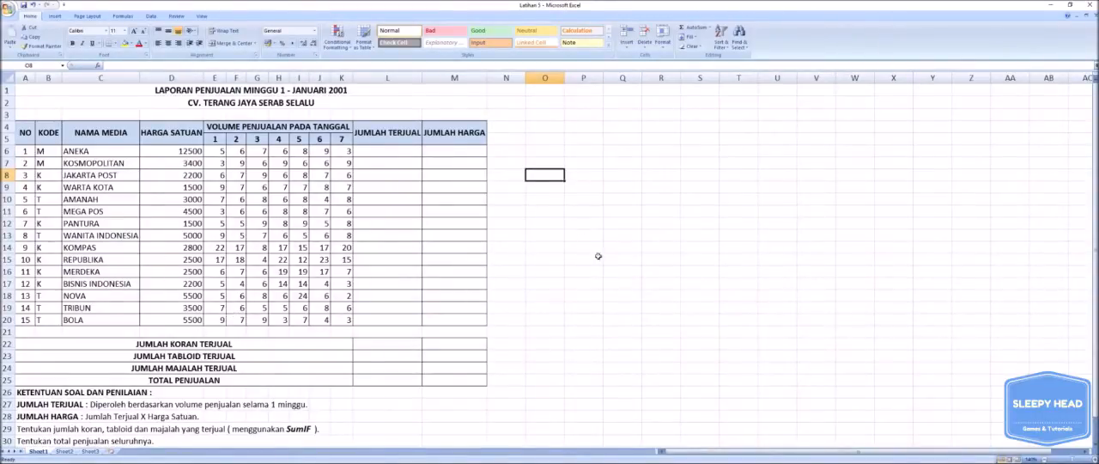
left_click(678, 319)
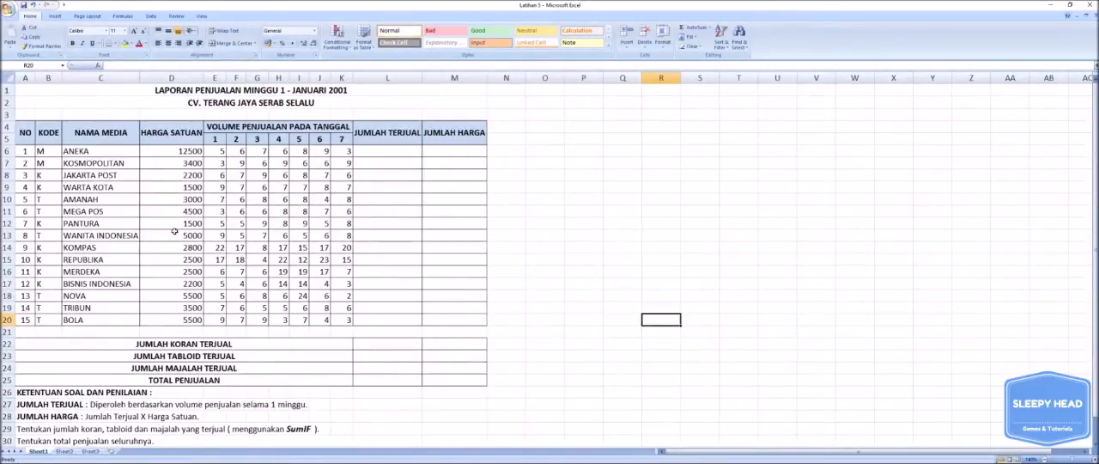
Format the HARGA SATUAN prices in D6:D20 with the Accounting number format in rupiah.
left_click(179, 155)
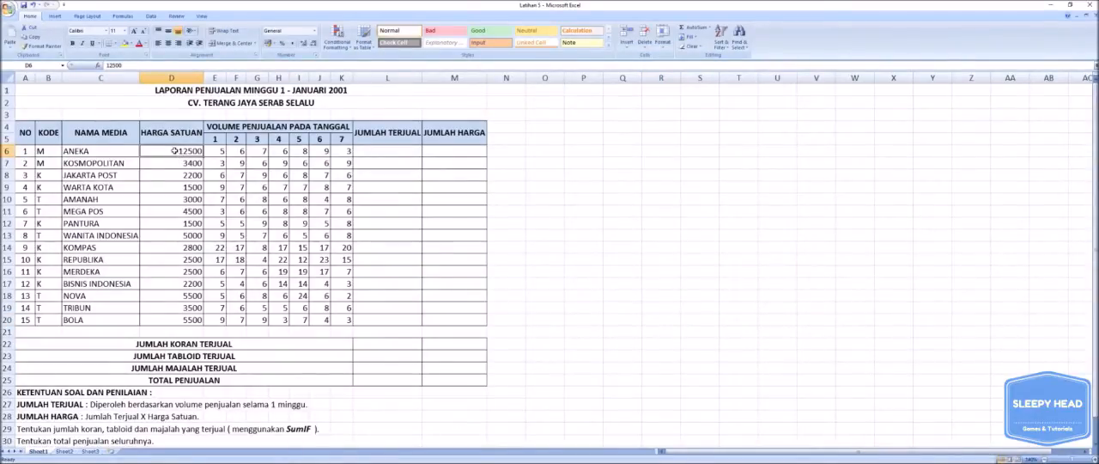
left_click_drag(179, 155, 170, 316)
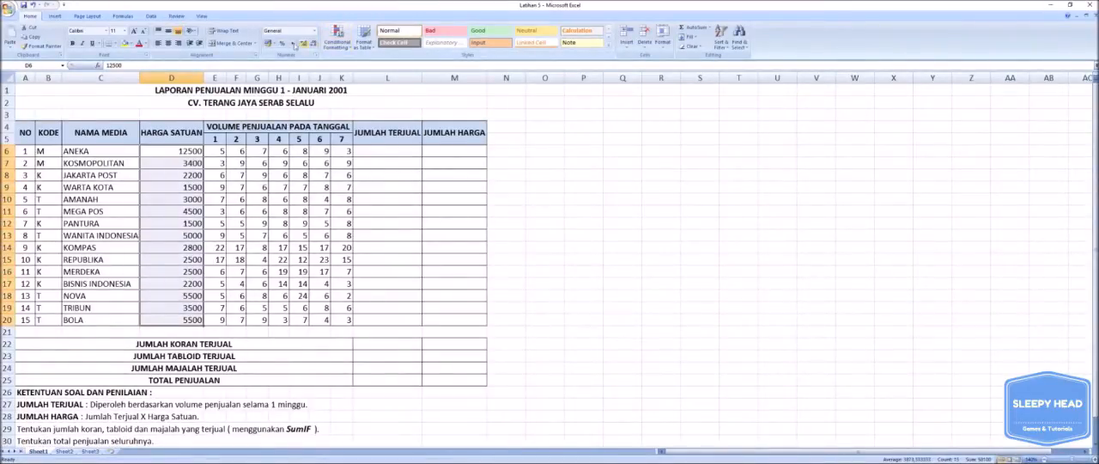
left_click(316, 31)
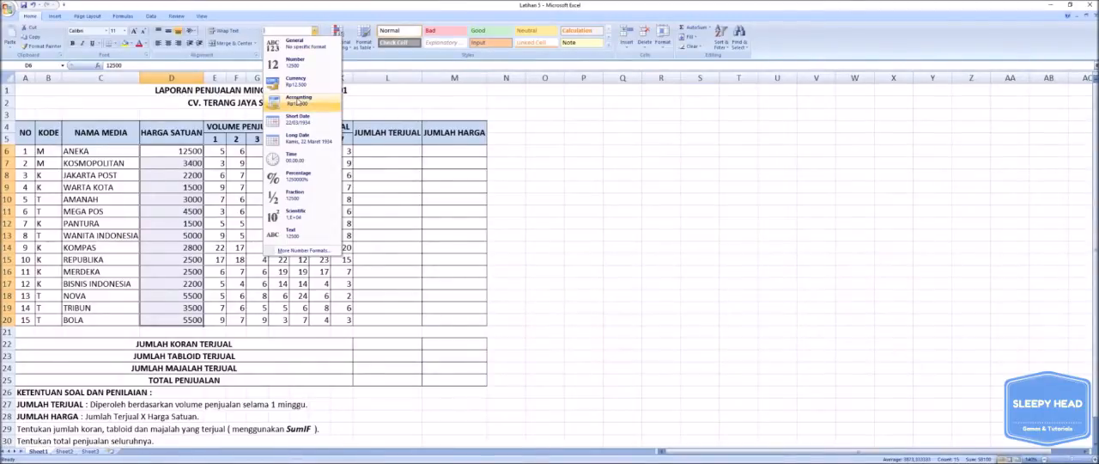
left_click(300, 90)
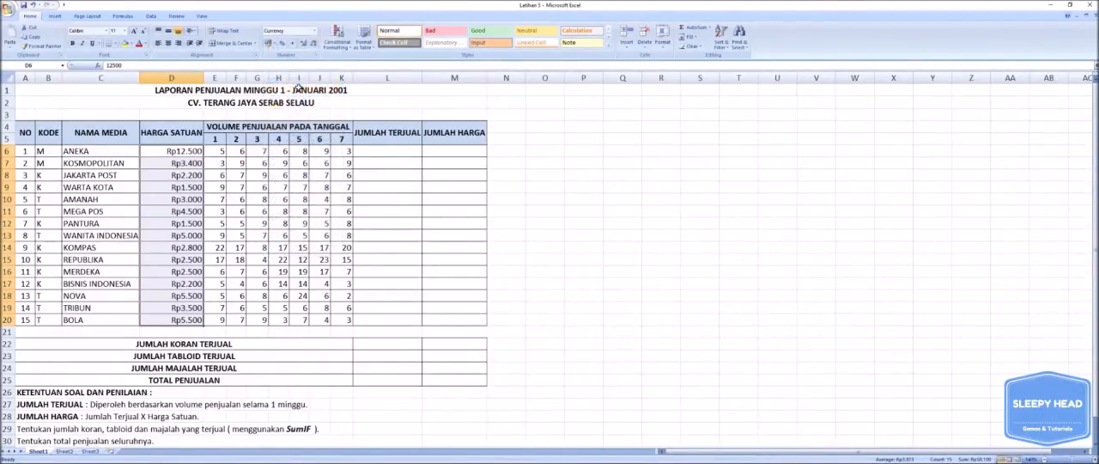
left_click(315, 31)
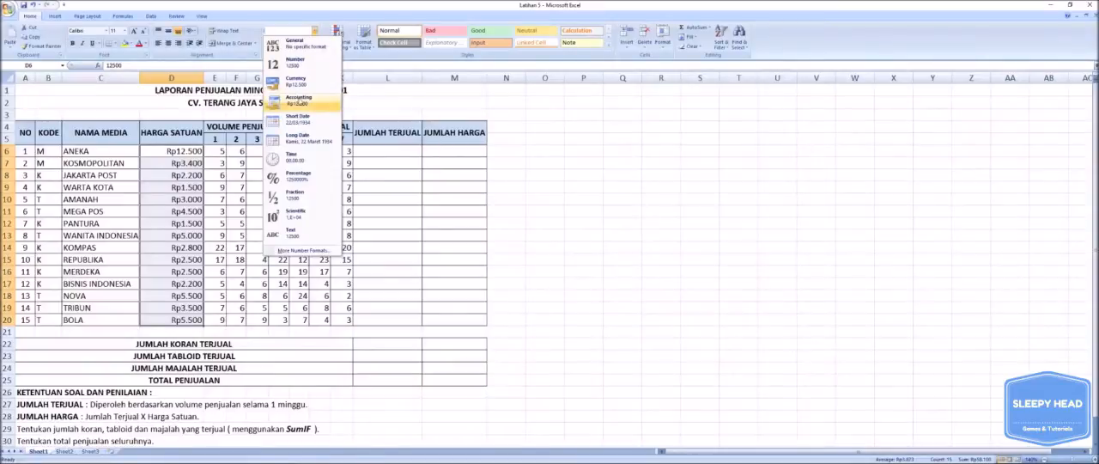
left_click(300, 103)
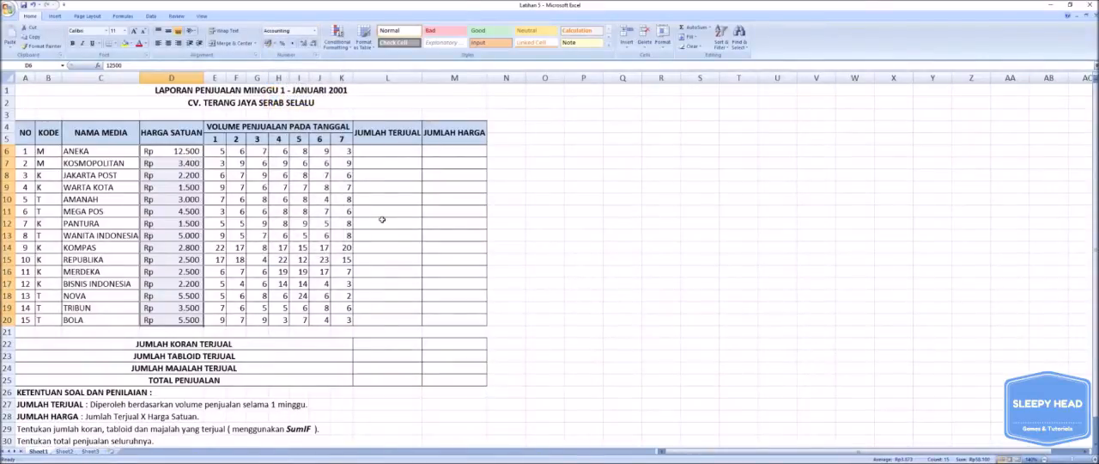
left_click(528, 222)
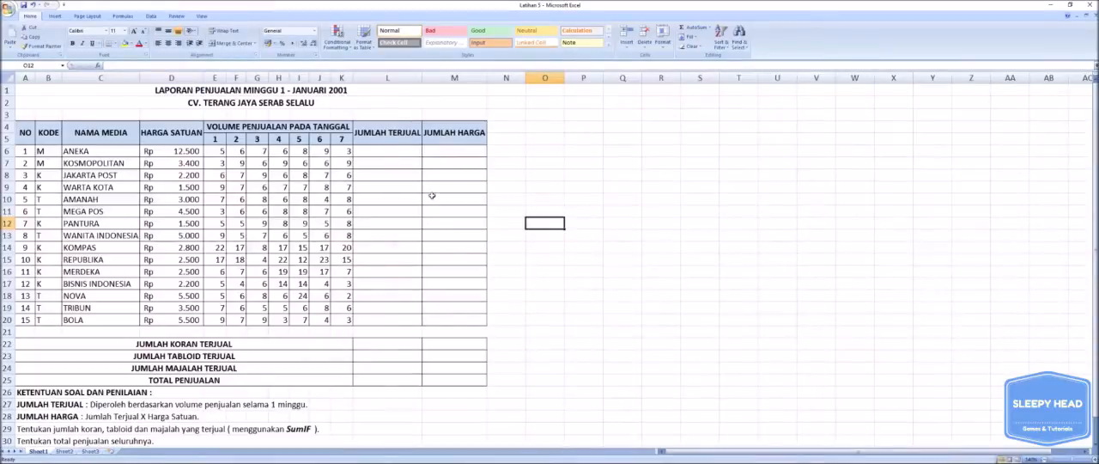
Reword the sales volume header in E4 as VOLUME PENJUALAN SELAMA 1 MINGGU and widen column K so the header fits.
left_click(148, 404)
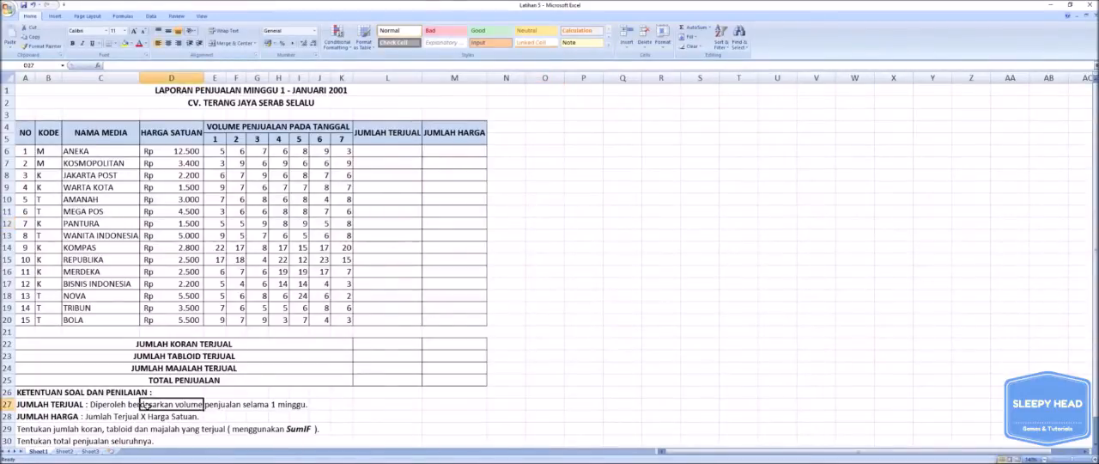
left_click_drag(28, 404, 307, 405)
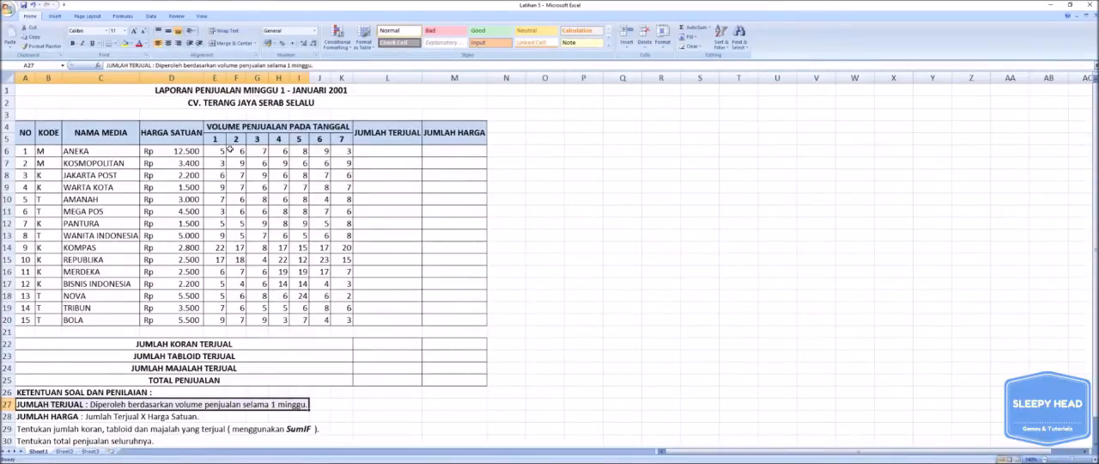
double_click(340, 126)
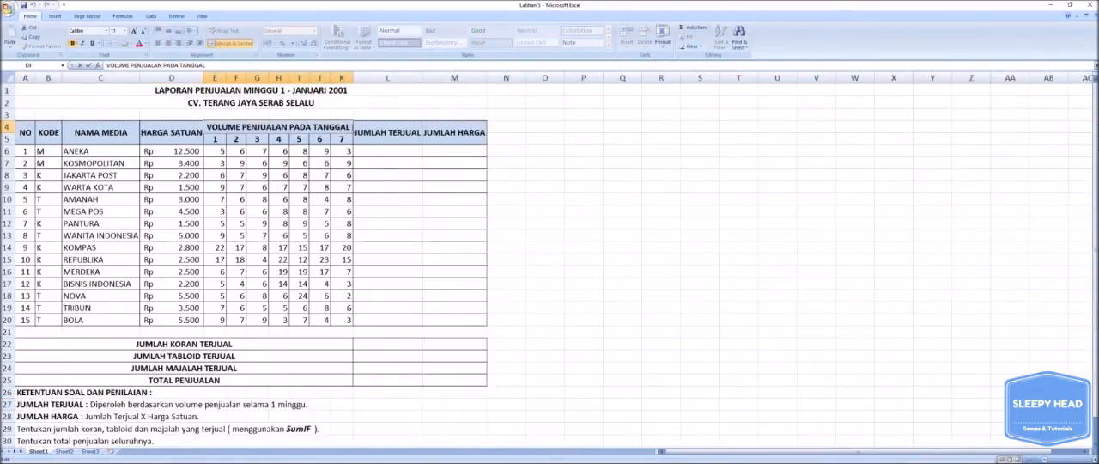
key("BackSpace")
key("BackSpace")
key("BackSpace")
key("BackSpace")
key("BackSpace")
key("BackSpace")
key("BackSpace")
key("BackSpace")
key("BackSpace")
key("BackSpace")
key("BackSpace")
key("BackSpace")
key("BackSpace")
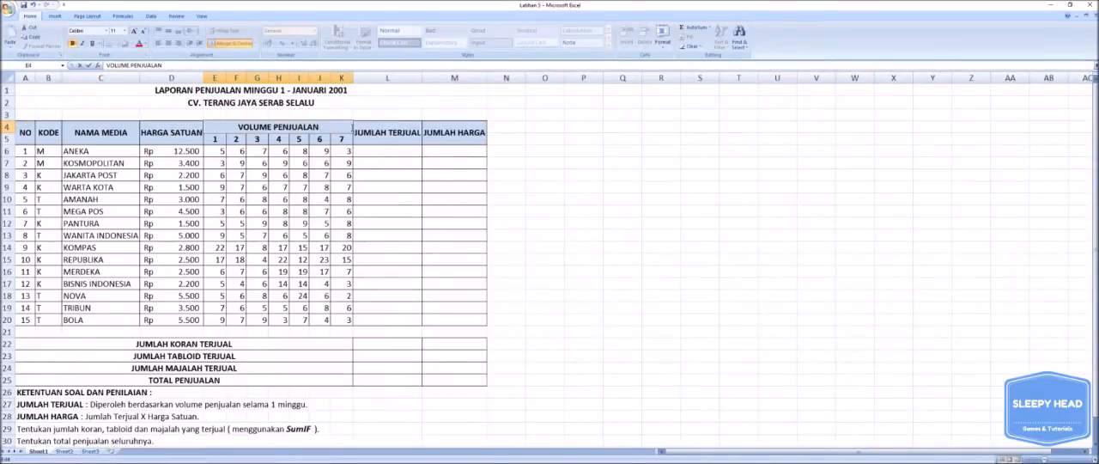
type("SELAMA")
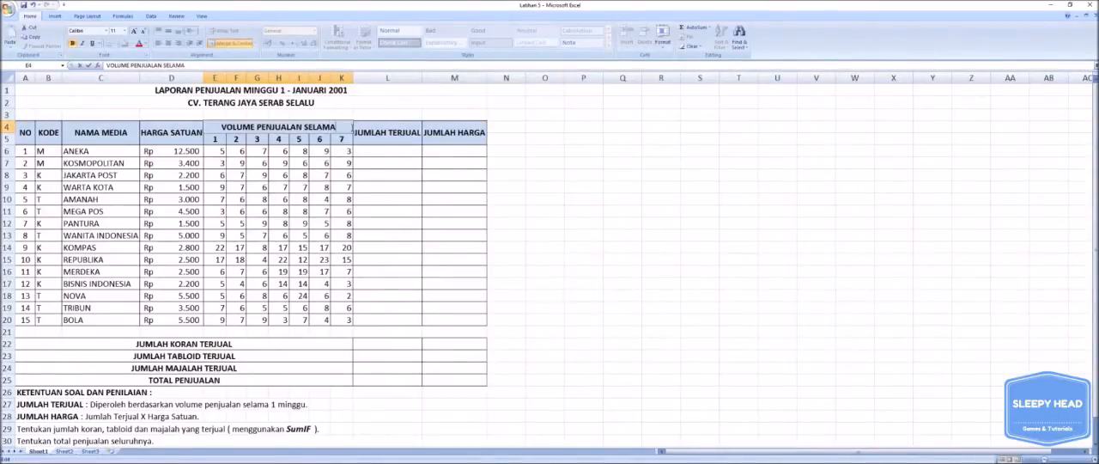
type(" 1")
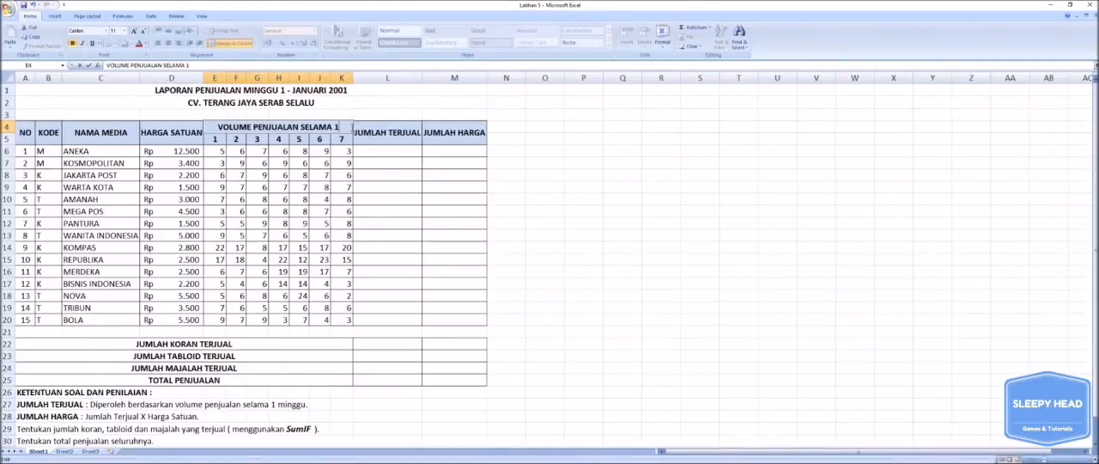
type(" MINGGU")
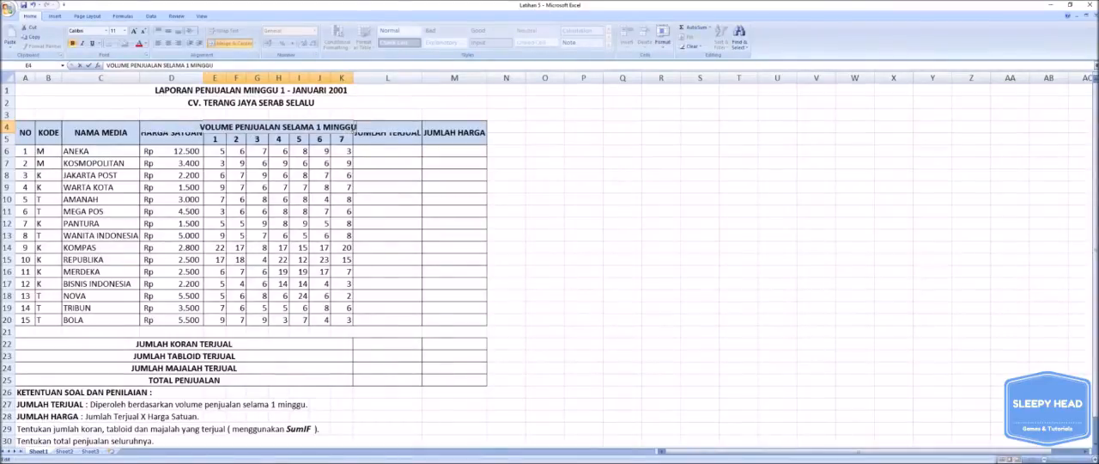
key("Return")
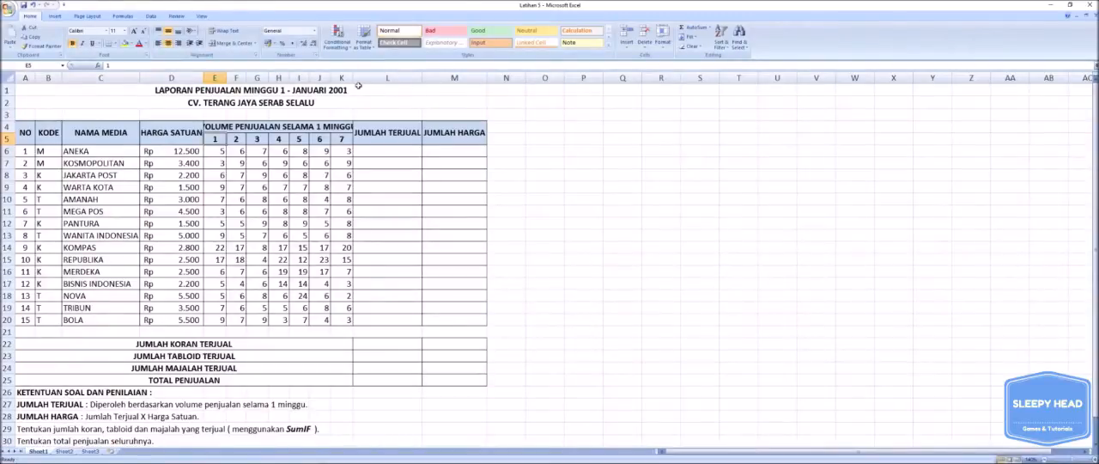
left_click_drag(353, 78, 366, 78)
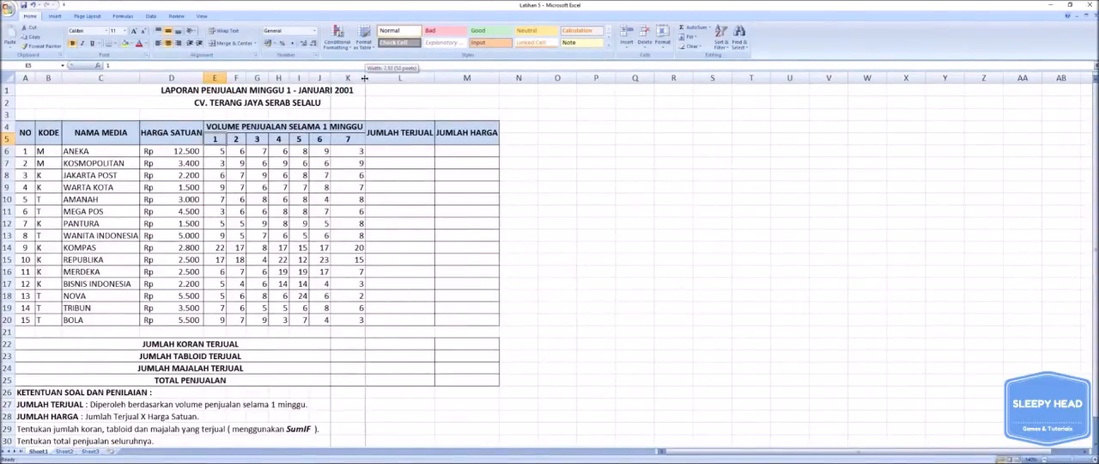
left_click_drag(365, 78, 363, 78)
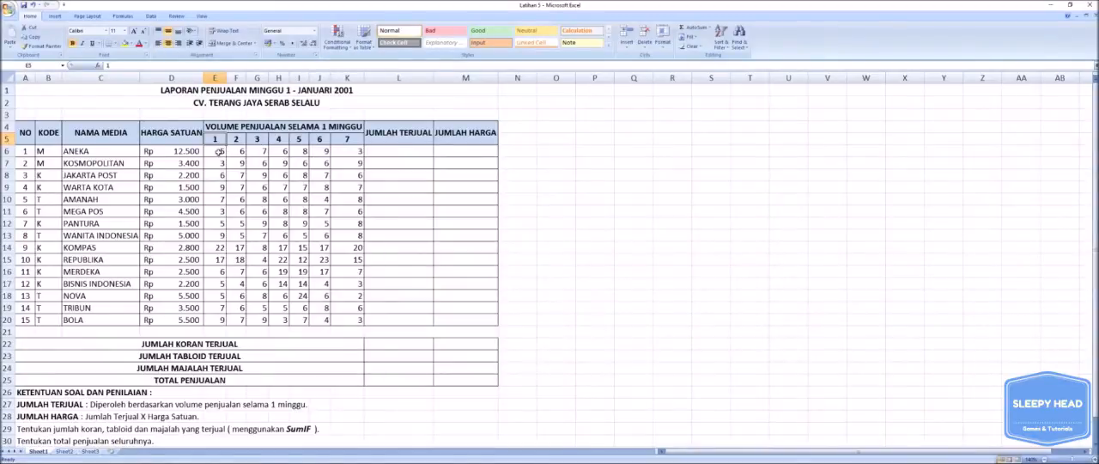
left_click_drag(219, 151, 333, 154)
left_click(376, 151)
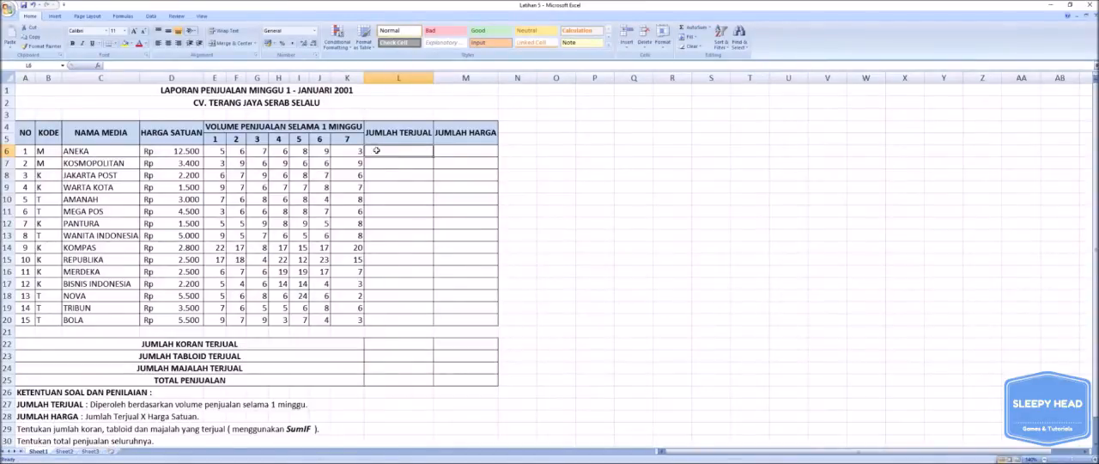
type("=")
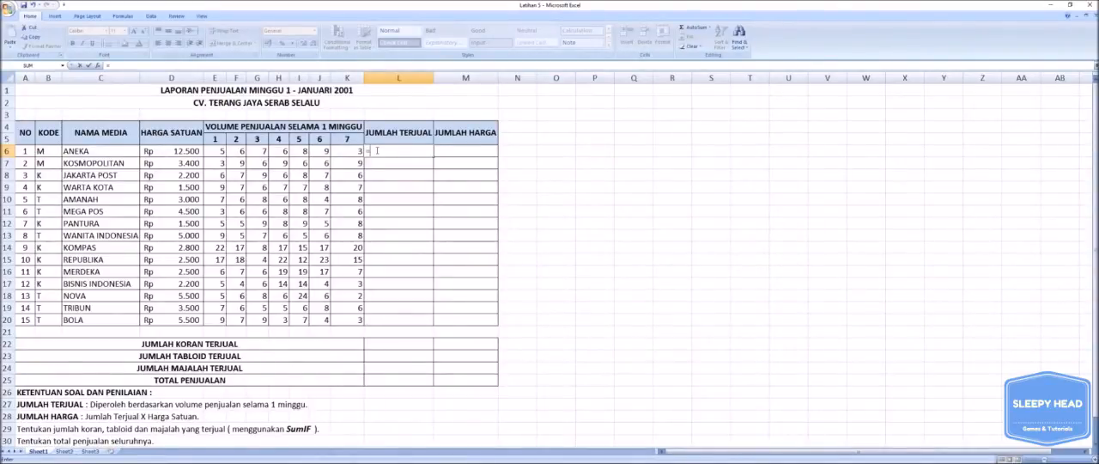
type("sum")
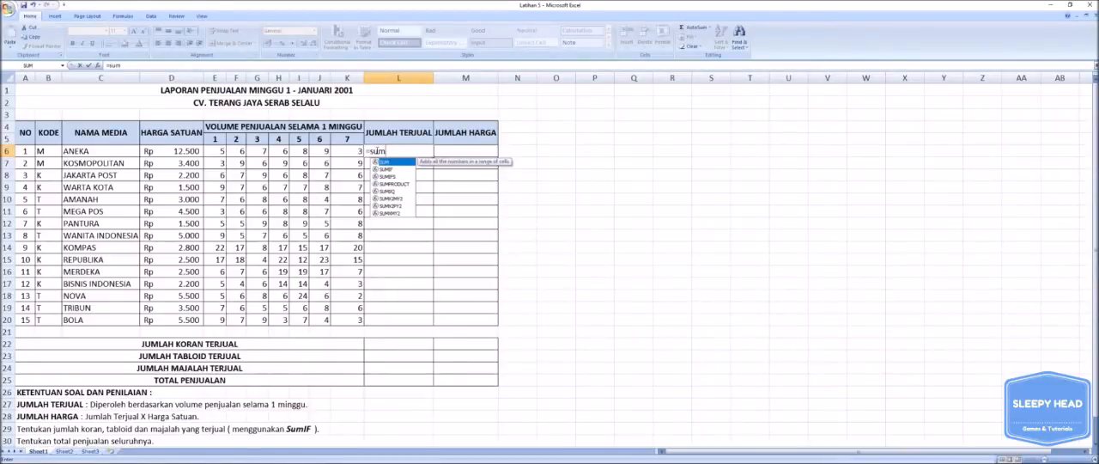
key("BackSpace")
key("BackSpace")
key("BackSpace")
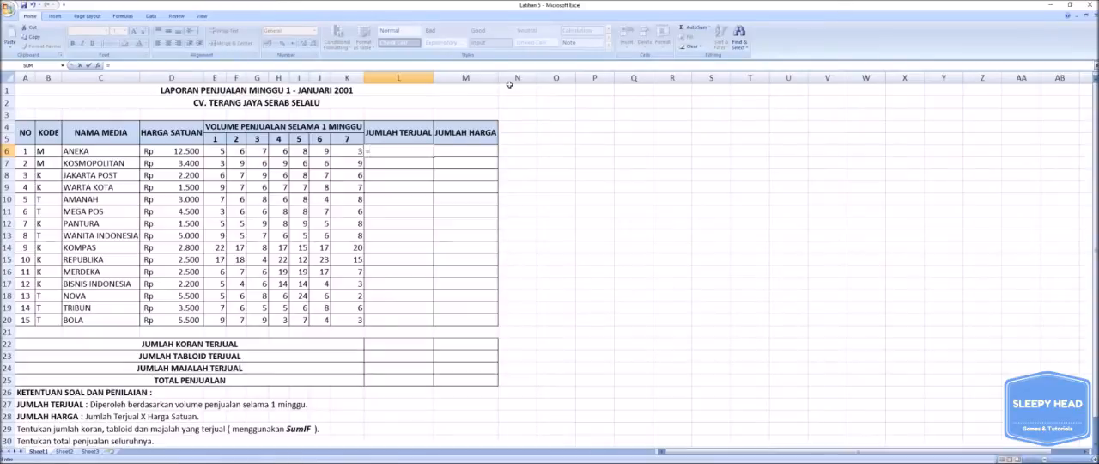
type("SUM")
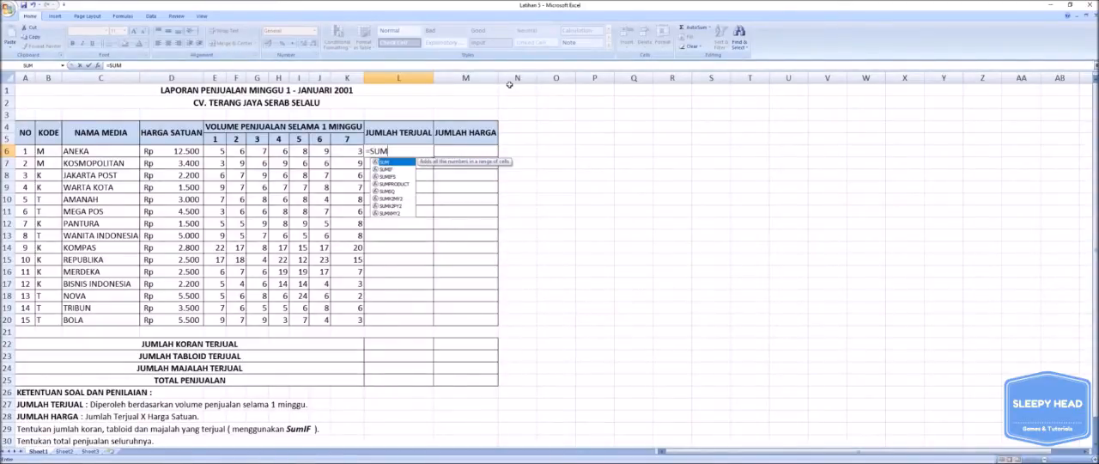
type("(")
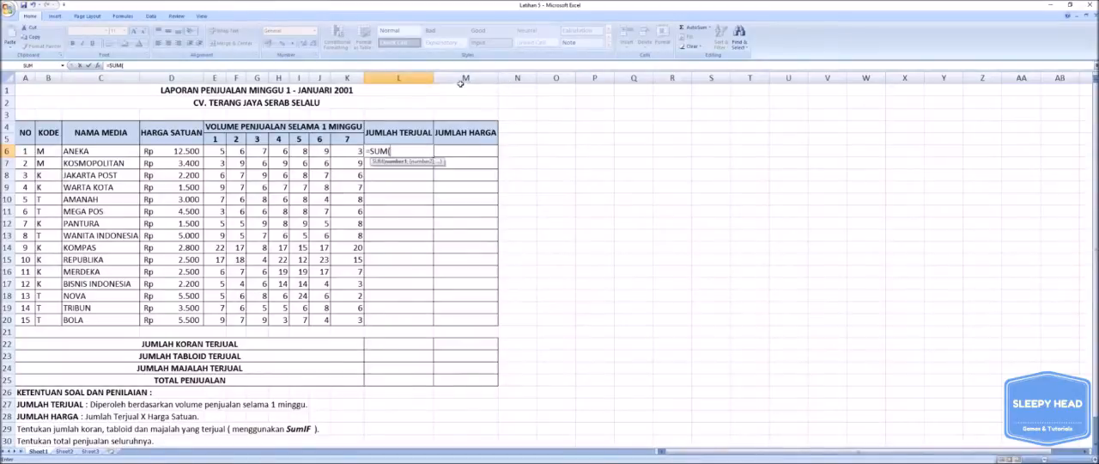
left_click(220, 151)
key("BackSpace")
key("BackSpace")
key("BackSpace")
key("BackSpace")
key("BackSpace")
key("BackSpace")
key("BackSpace")
key("Escape")
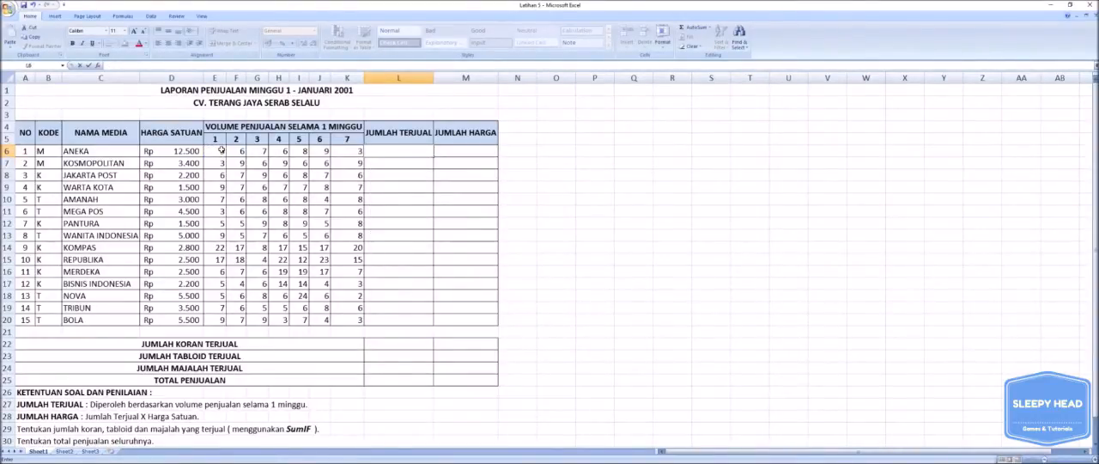
type("=")
type("S")
type("+")
type("6")
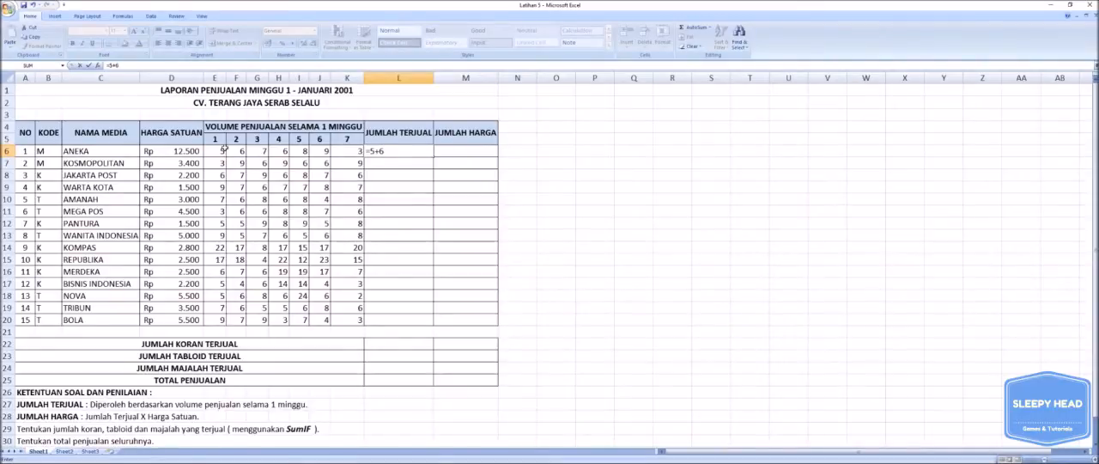
type("+7")
key("BackSpace")
key("BackSpace")
key("BackSpace")
key("BackSpace")
key("BackSpace")
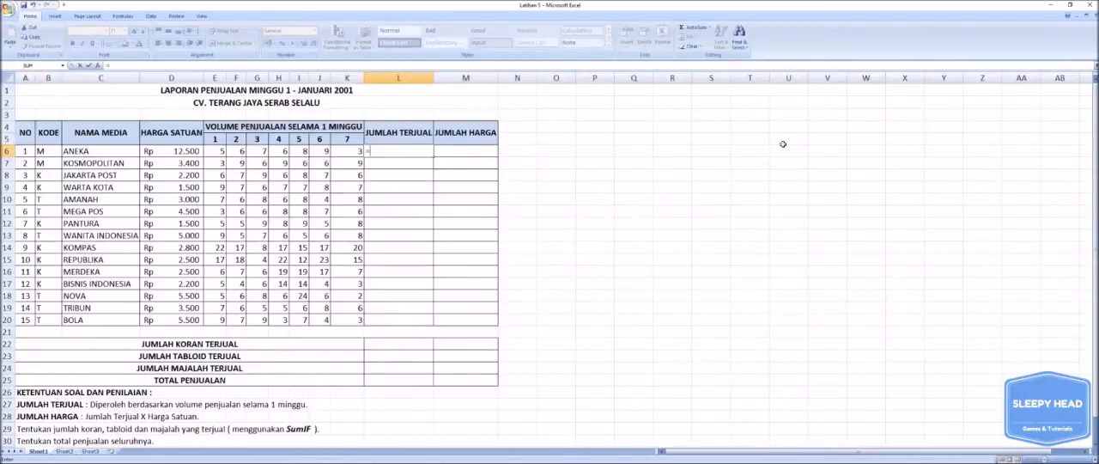
Total ANEKA's seven daily sales volumes in JUMLAH TERJUAL cell L6 with =SUM(E6:K6).
type("S")
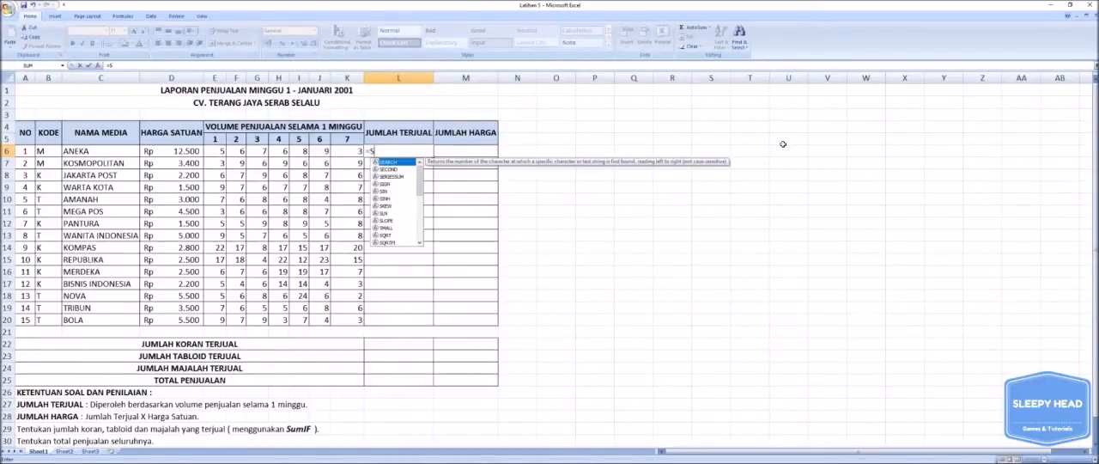
type("UM(")
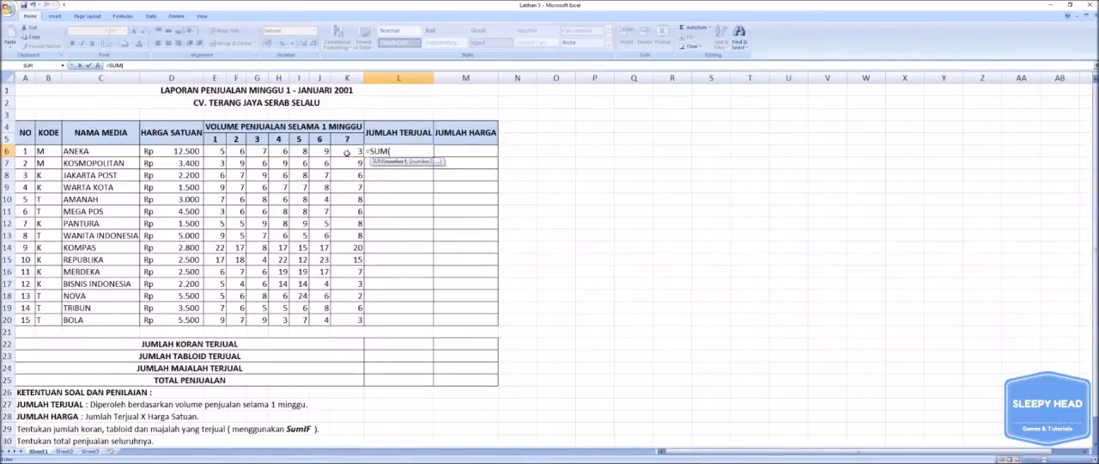
left_click(219, 151)
left_click_drag(219, 151, 335, 156)
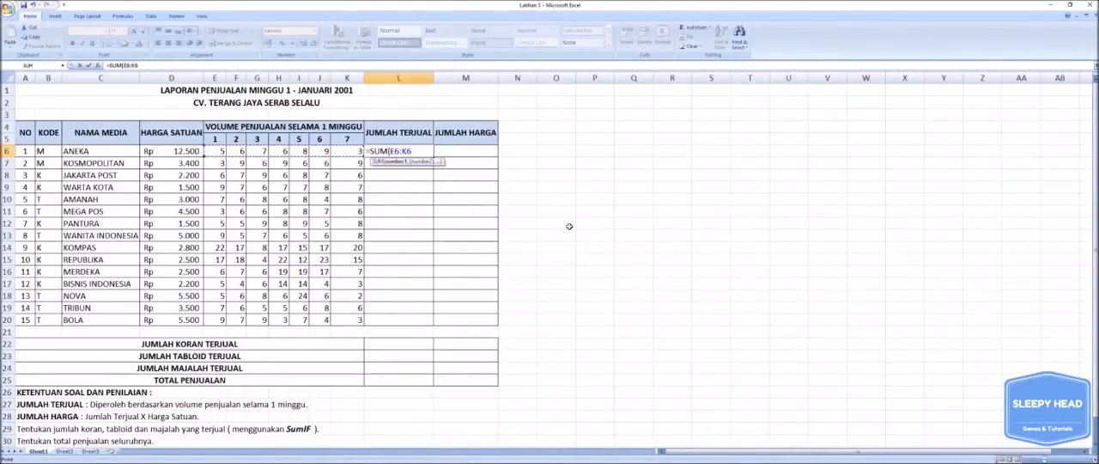
type(")")
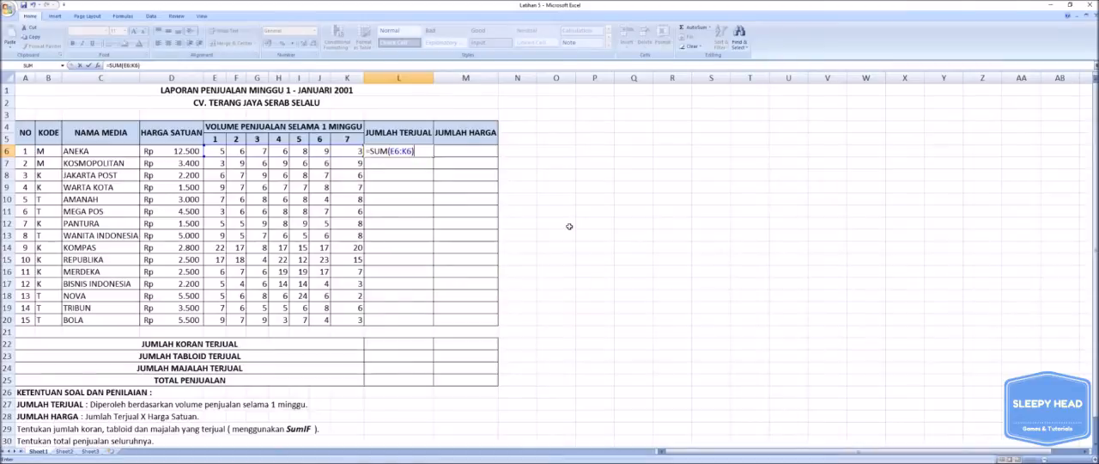
key("Return")
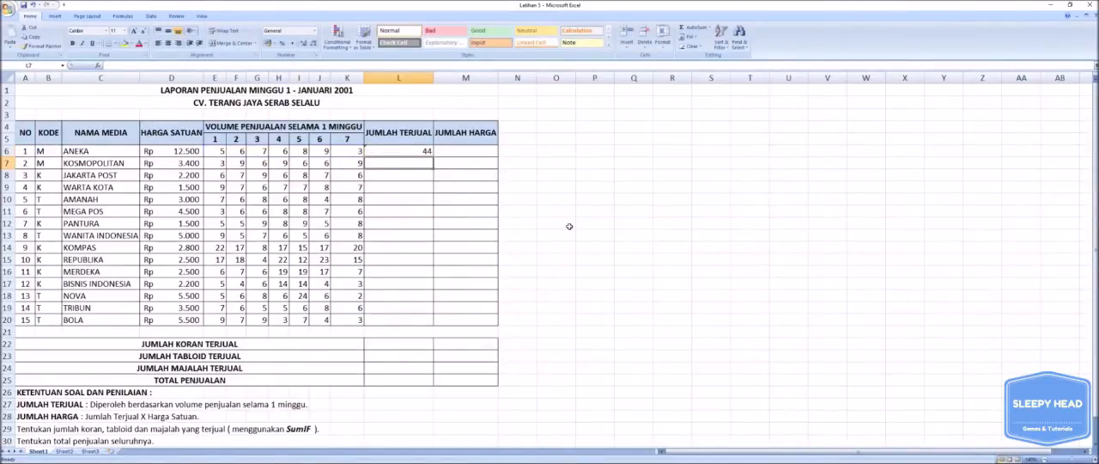
Copy the JUMLAH TERJUAL formula from L6 down through L20 for all remaining media.
left_click(393, 149)
left_click(391, 161)
mouse_move(391, 161)
left_mouse_down()
mouse_move(378, 320)
mouse_move(394, 175)
left_mouse_up()
left_click(394, 152)
left_click(396, 166)
left_click(398, 176)
left_click(412, 152)
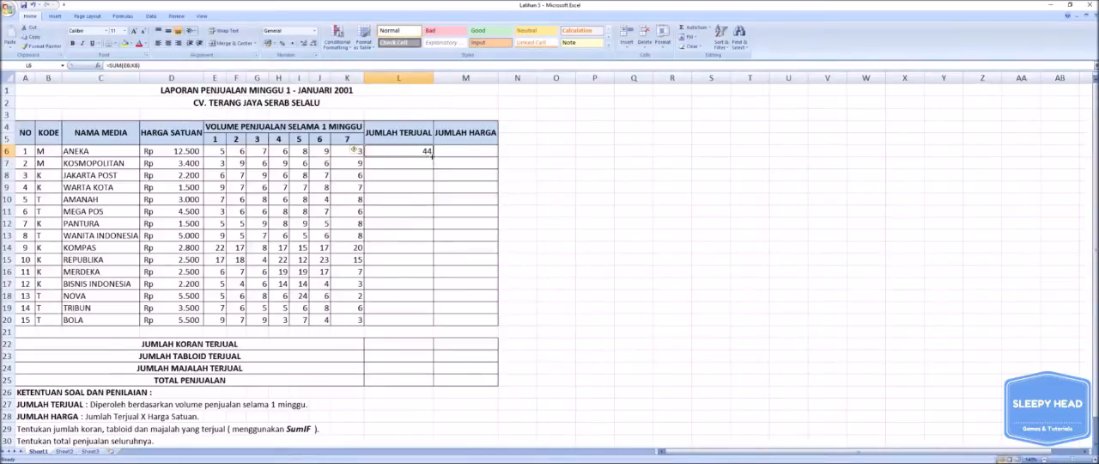
left_click(432, 156)
left_click(414, 168)
left_click(410, 151)
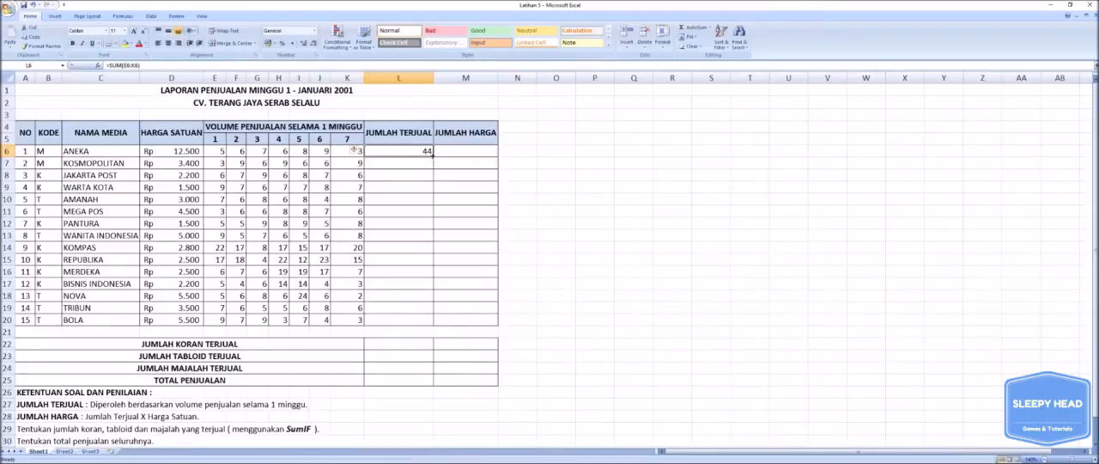
left_click_drag(432, 153, 427, 320)
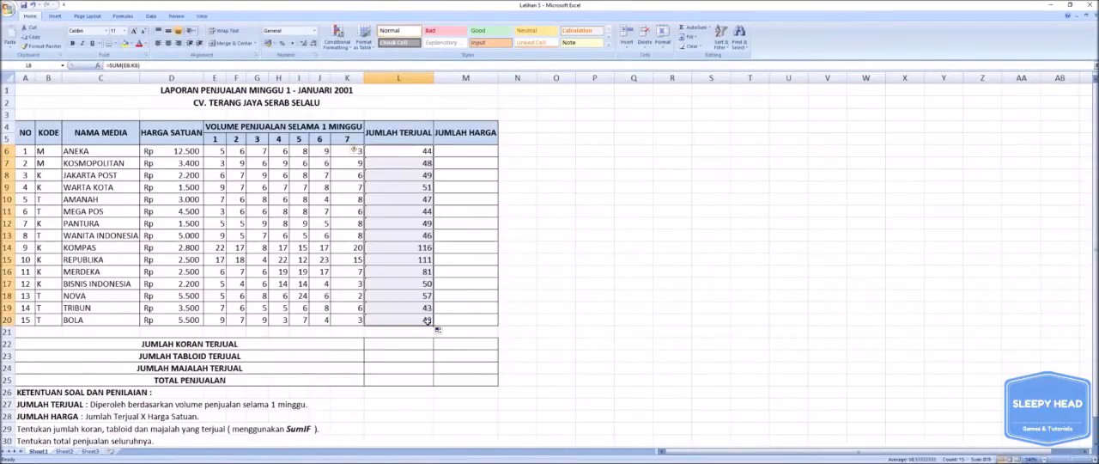
left_click(579, 236)
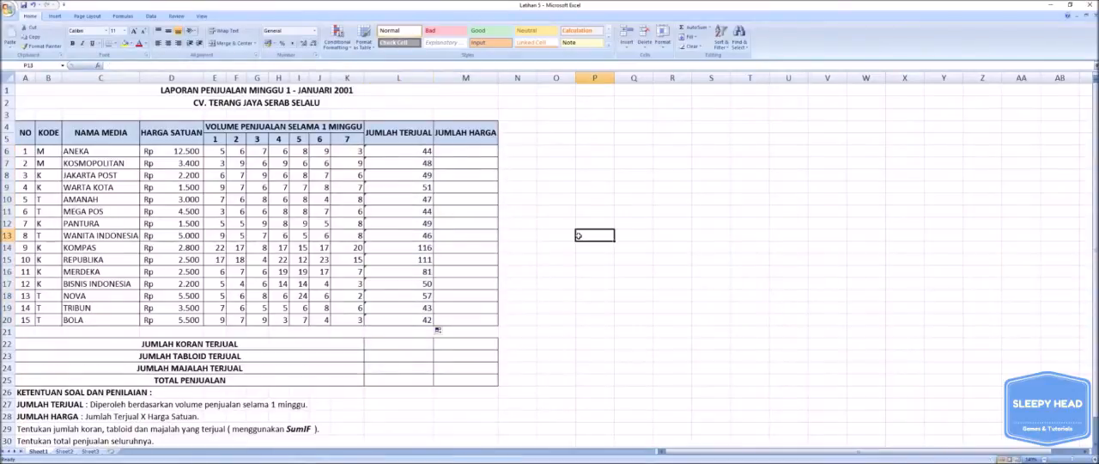
Review the SUM formula in L6 and the JUMLAH HARGA rule with the JUMLAH TERJUAL and HARGA SATUAN columns it uses.
double_click(418, 151)
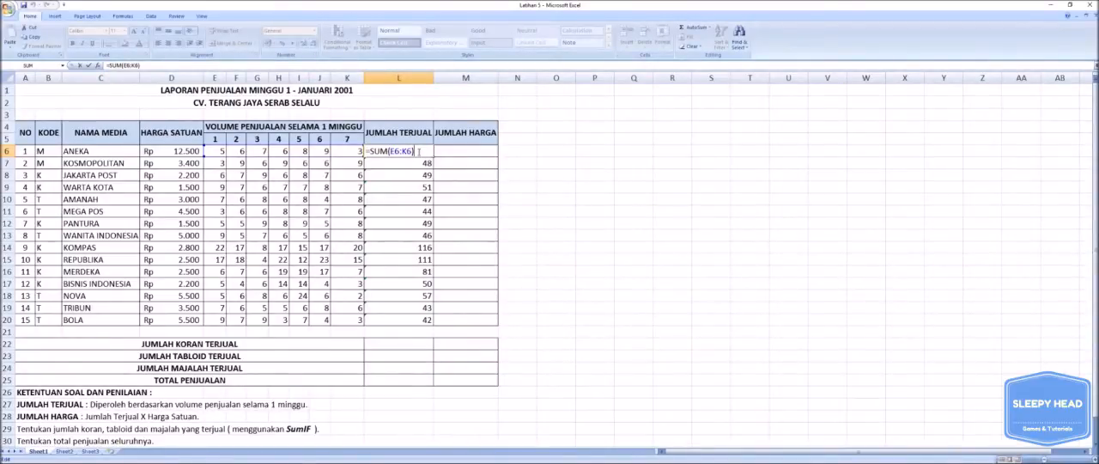
key("Return")
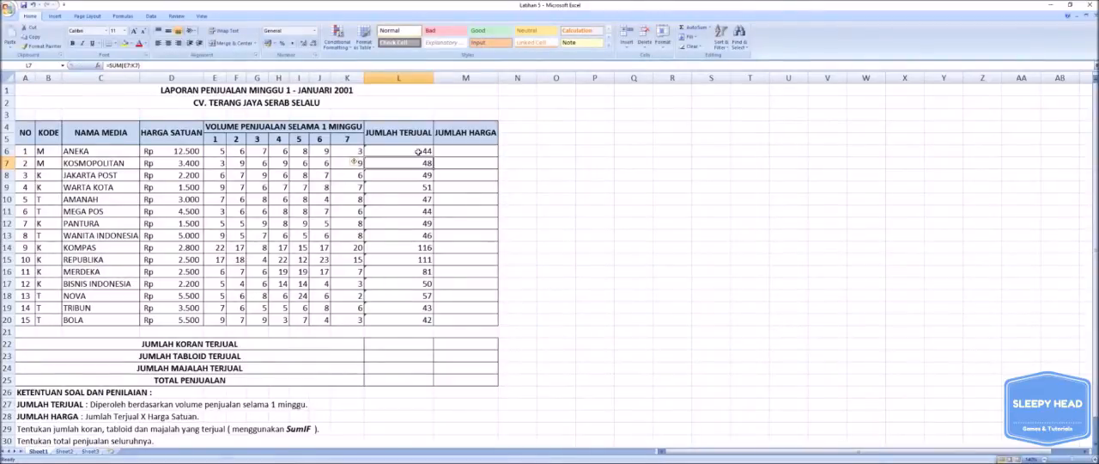
left_click(418, 152)
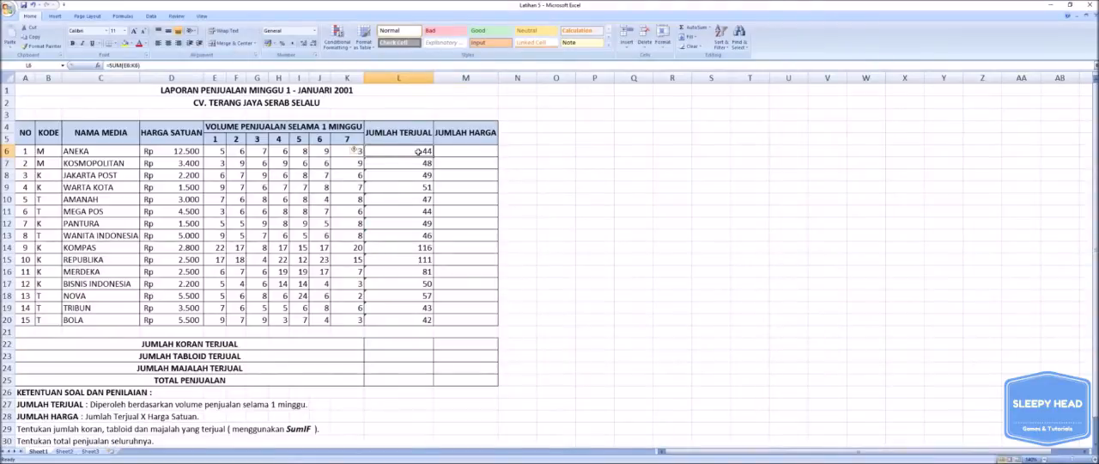
key("Right")
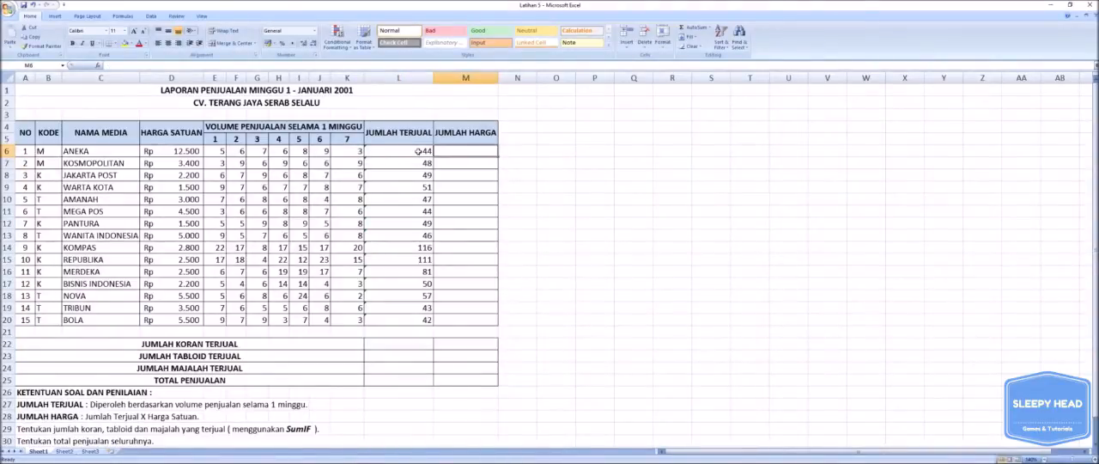
left_click(100, 417)
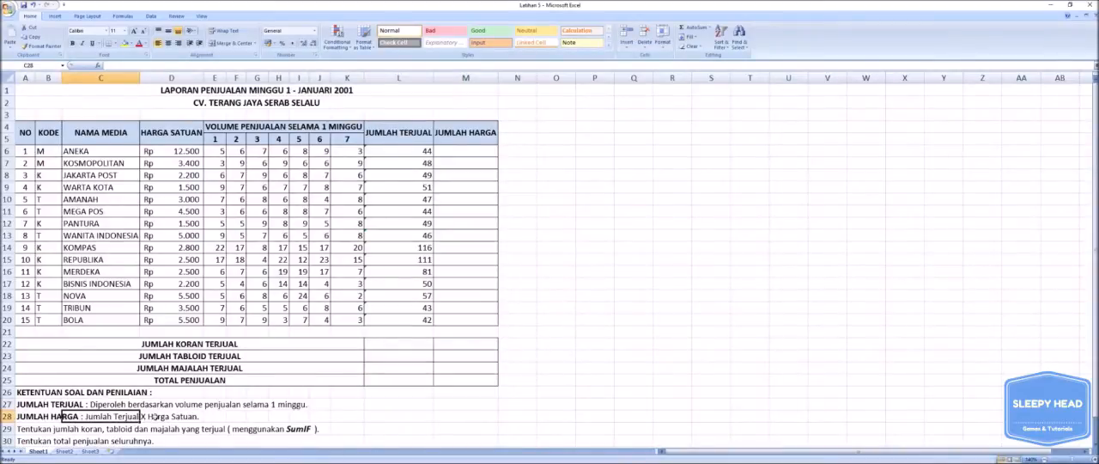
left_click(653, 391)
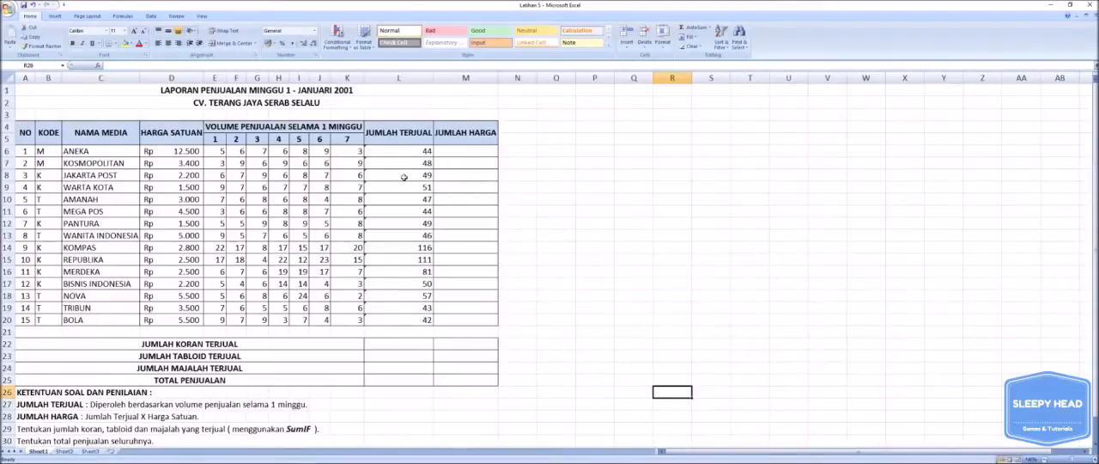
left_click_drag(403, 152, 401, 316)
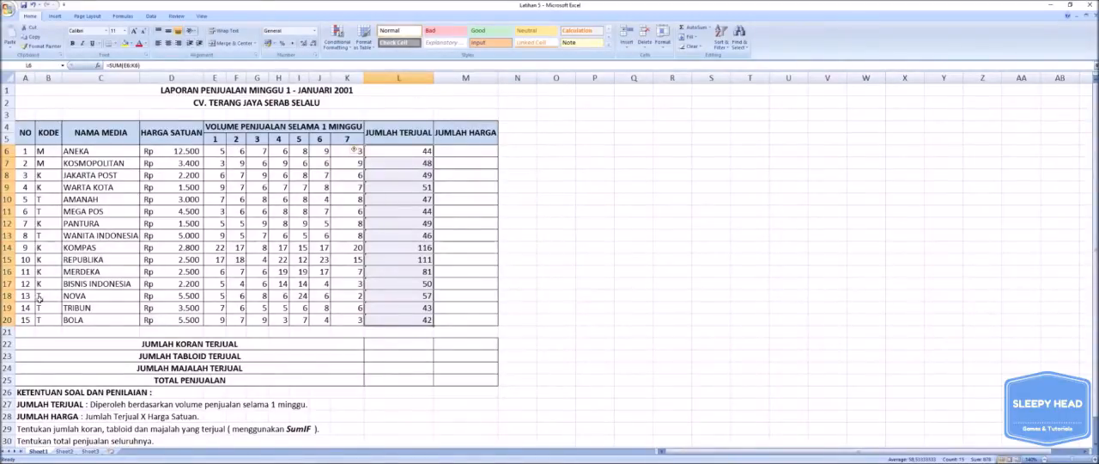
left_click(541, 213)
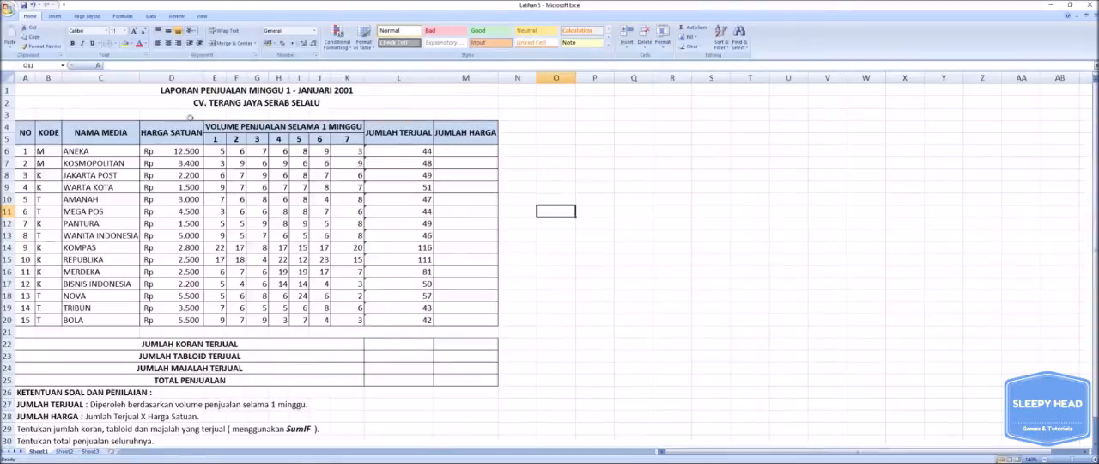
left_click_drag(177, 151, 169, 317)
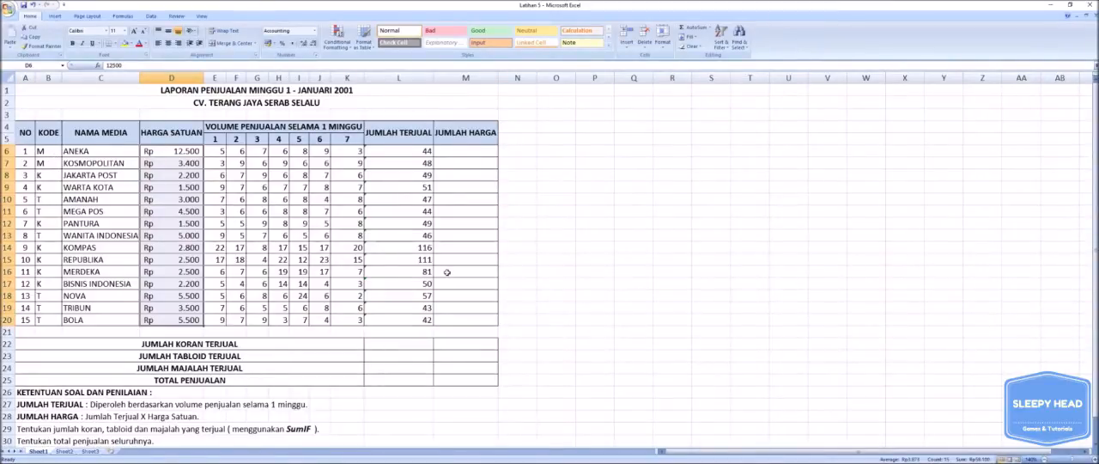
left_click(485, 153)
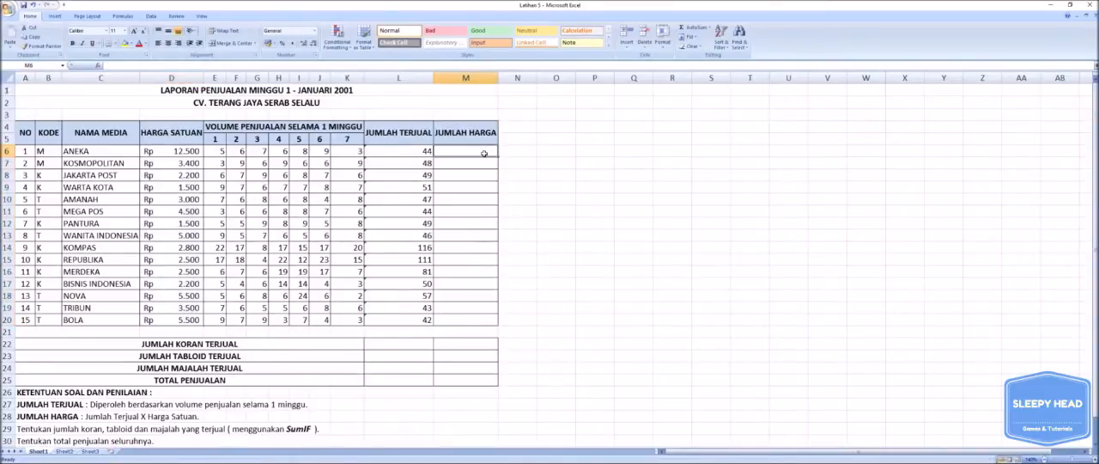
left_click(420, 153)
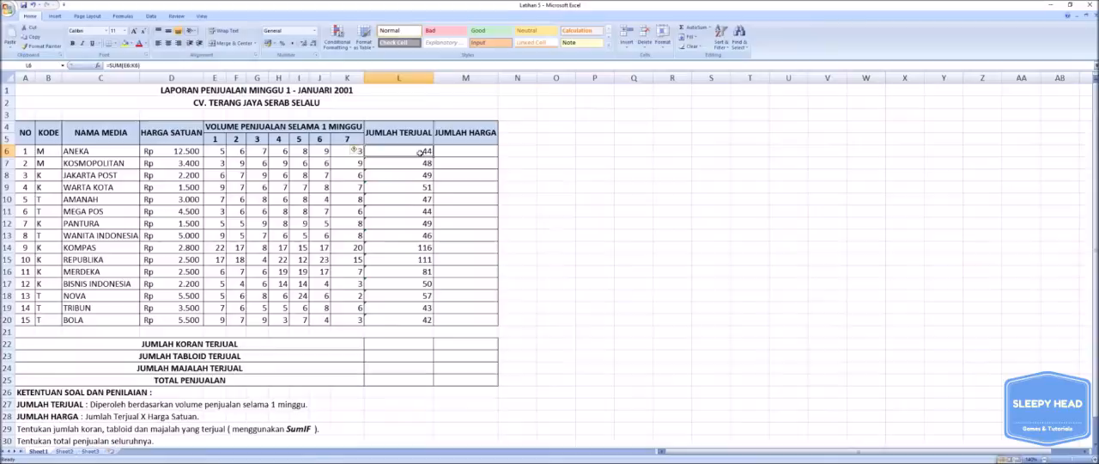
left_click(440, 152)
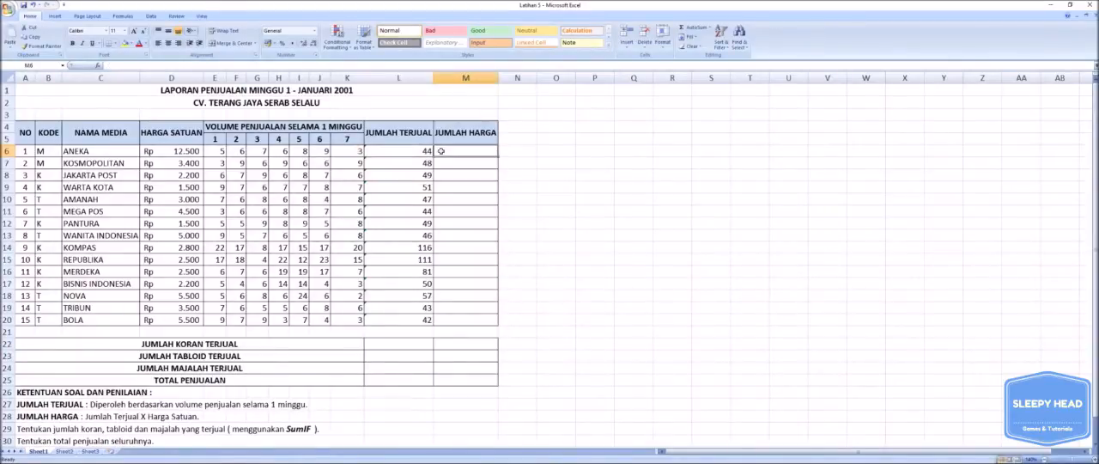
type("=44*12500")
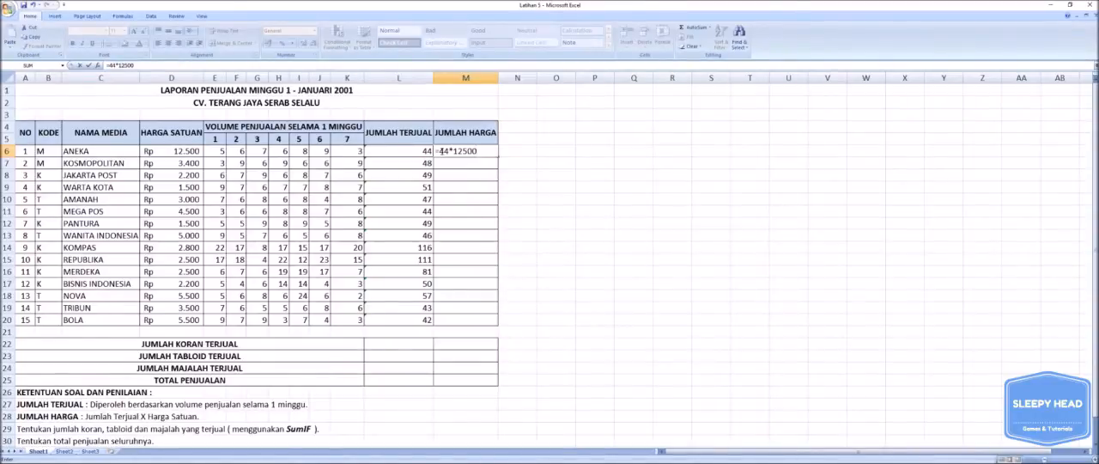
key("BackSpace")
key("BackSpace")
key("BackSpace")
key("BackSpace")
key("BackSpace")
key("BackSpace")
key("BackSpace")
key("BackSpace")
Calculate ANEKA's JUMLAH HARGA in M6 by multiplying units sold by unit price with =L6*D6.
left_click(415, 151)
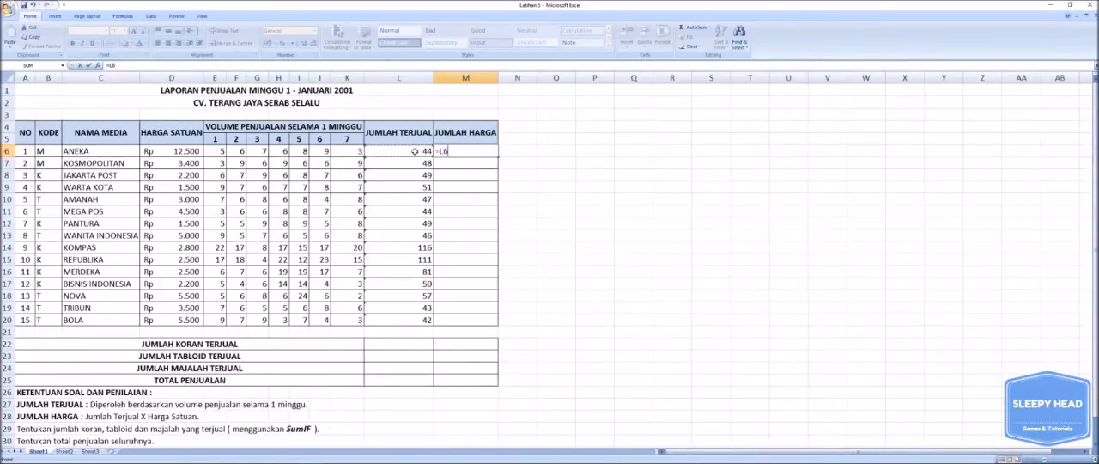
type("*")
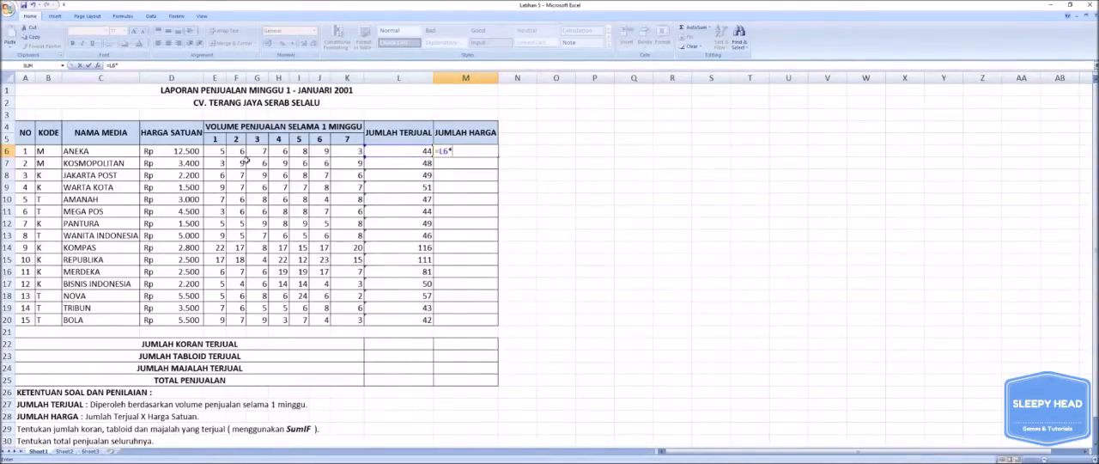
left_click(183, 152)
key("Return")
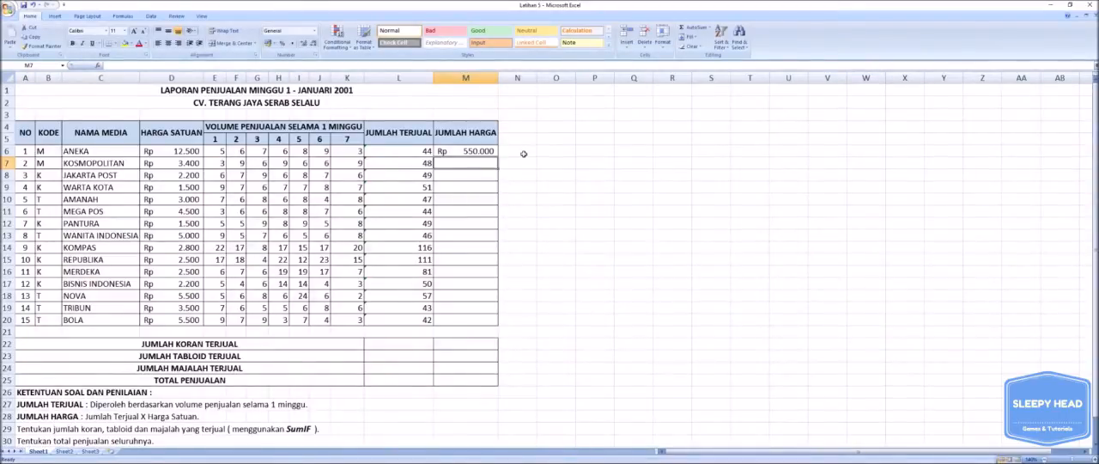
Copy the JUMLAH HARGA formula from M6 down through M20 for all remaining media.
left_click(474, 151)
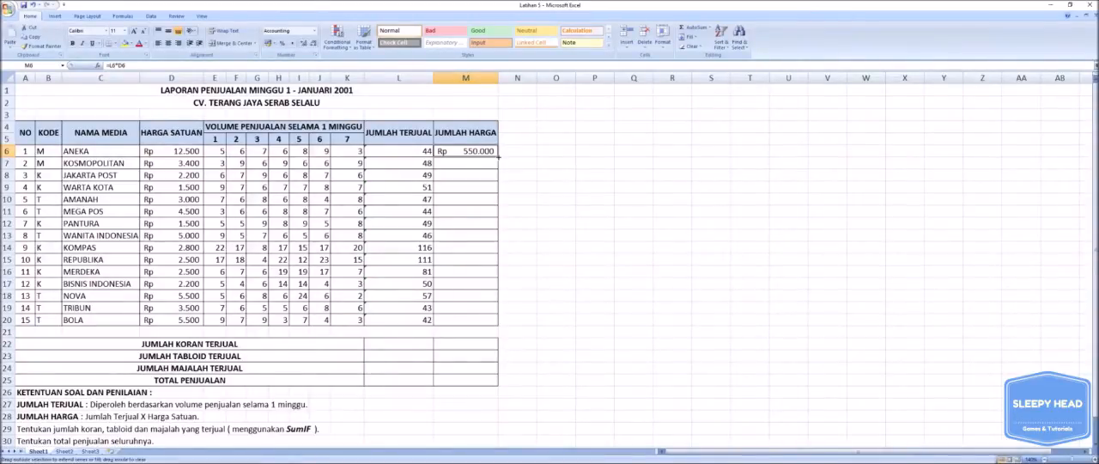
left_click(475, 164)
left_click(481, 151)
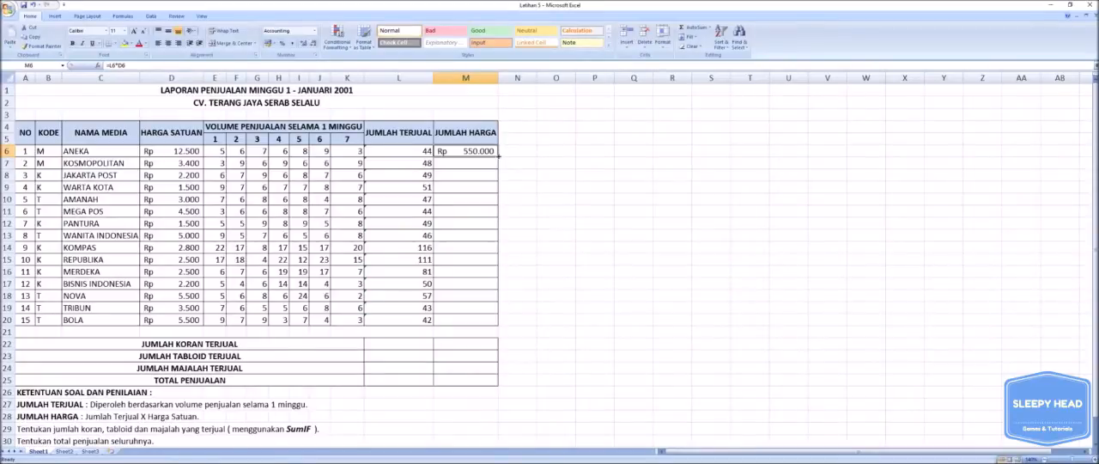
left_click_drag(498, 155, 491, 320)
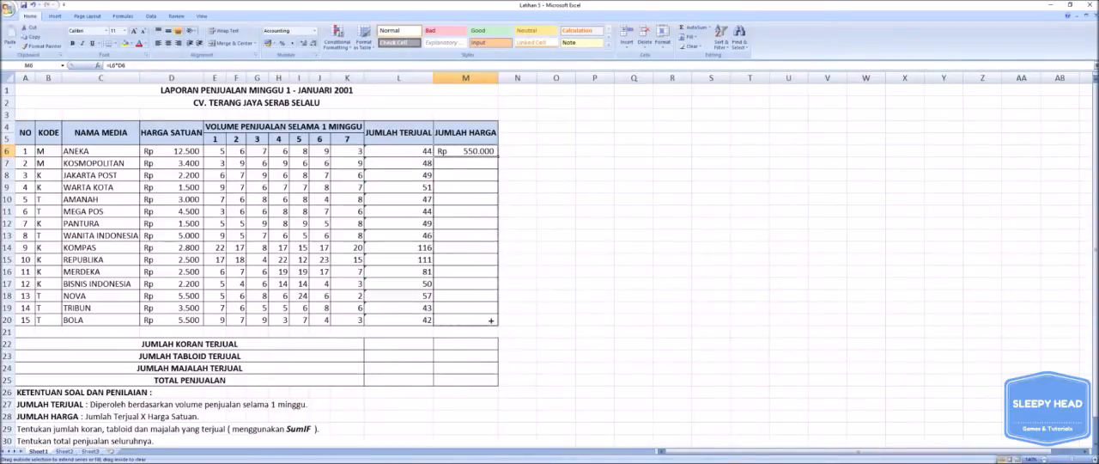
left_click_drag(491, 321, 493, 322)
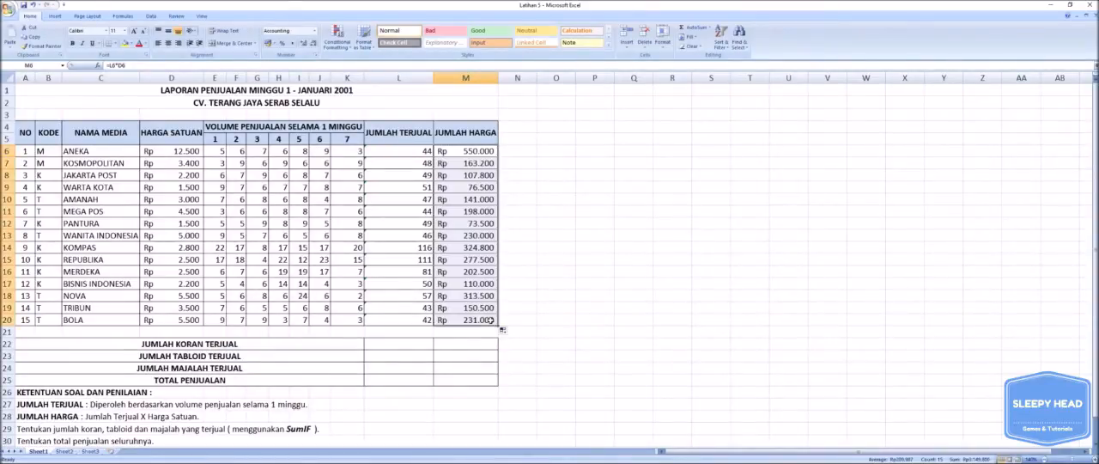
left_click(542, 223)
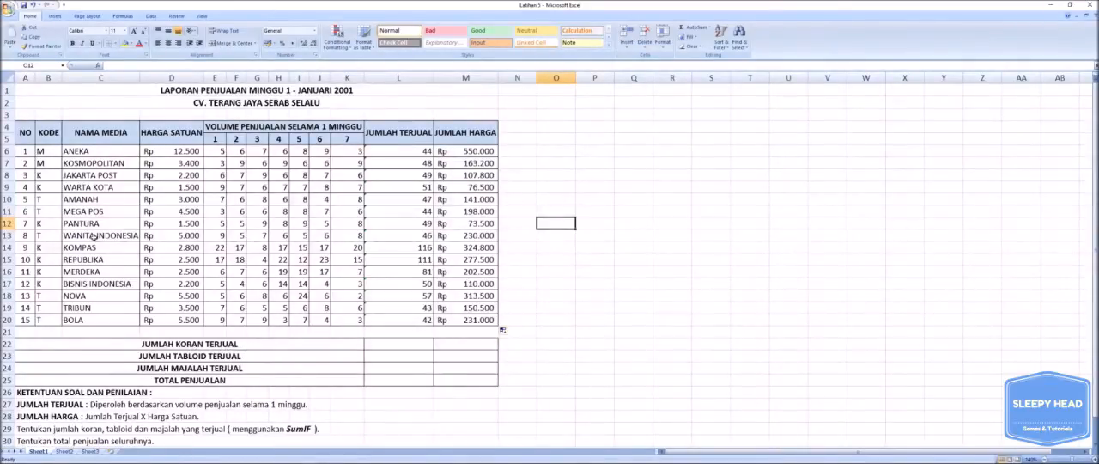
Start a SUMIF formula in JUMLAH KORAN TERJUAL cell L22 with the KODE cells B6:B20 as the criteria range.
left_click(47, 151)
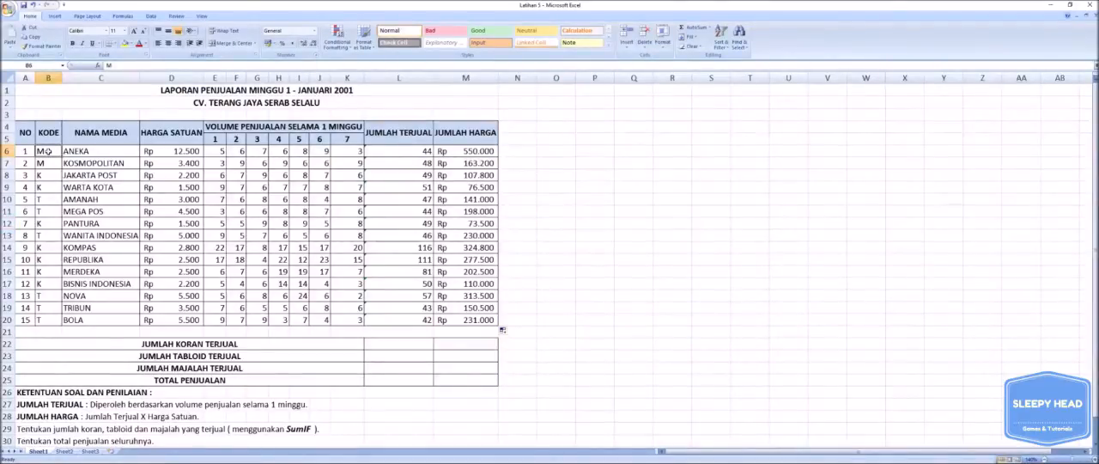
left_click_drag(47, 151, 51, 320)
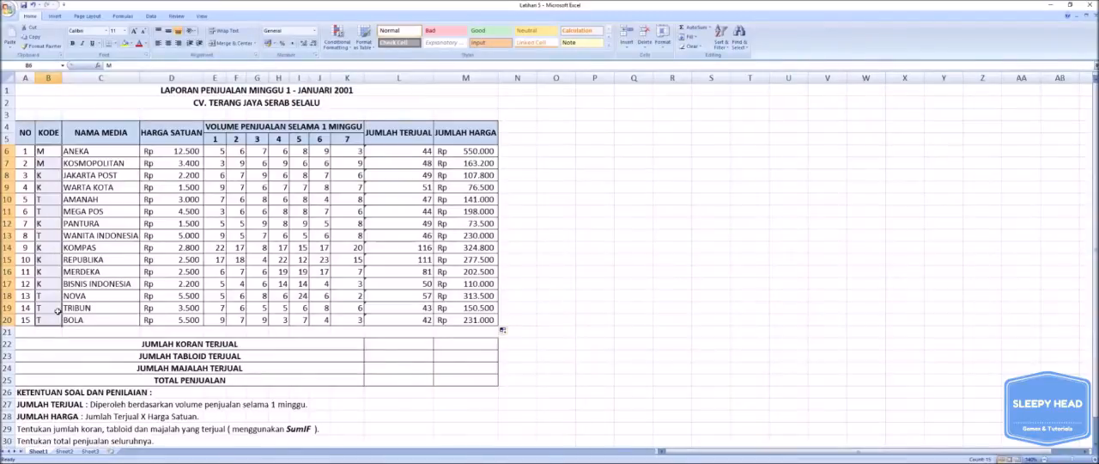
left_click(384, 346)
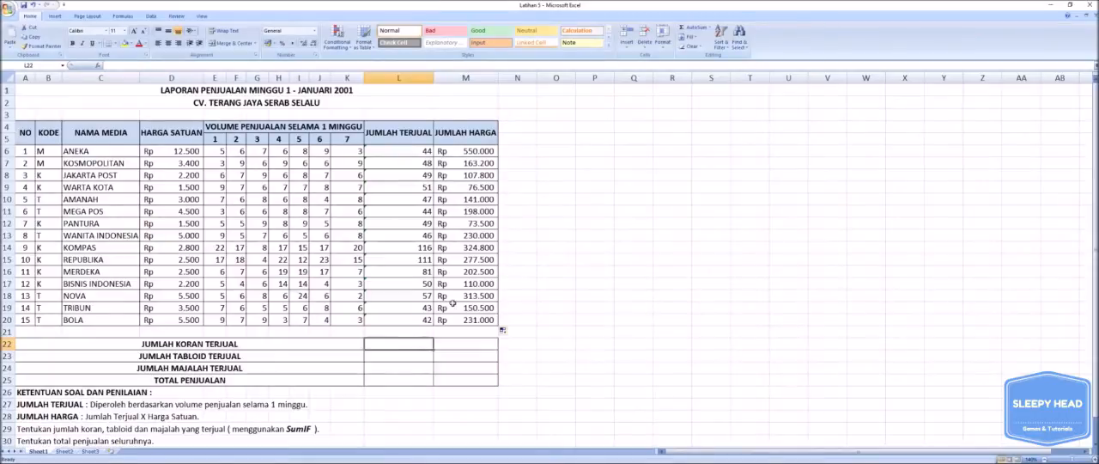
type("=")
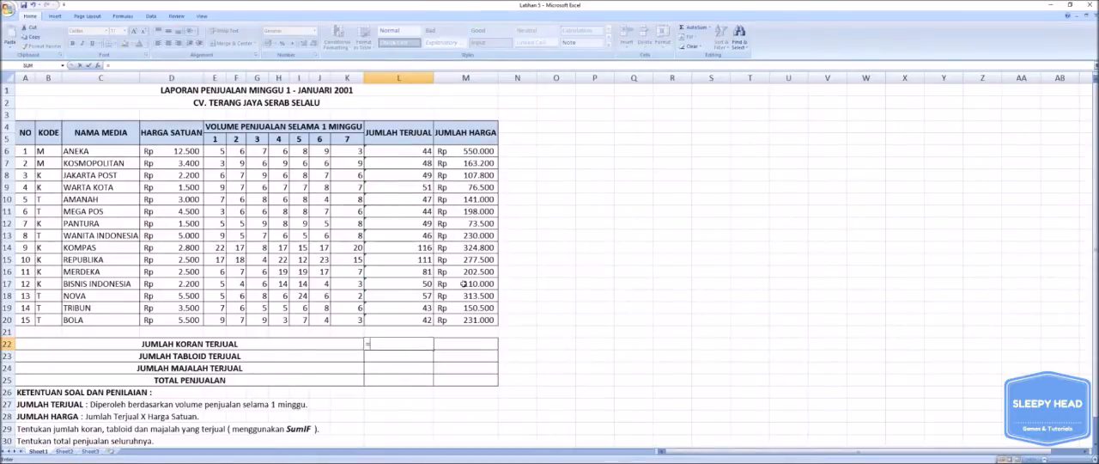
type("SU")
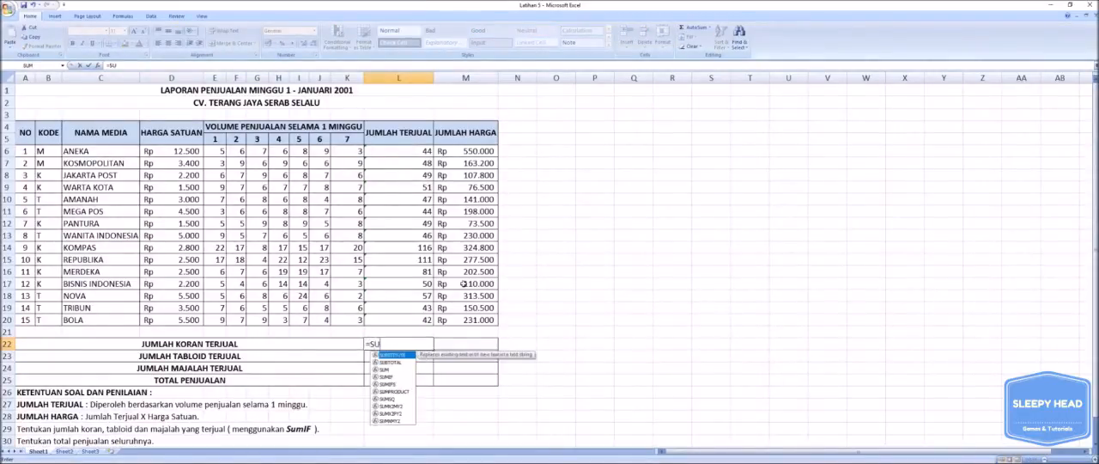
type("MIF")
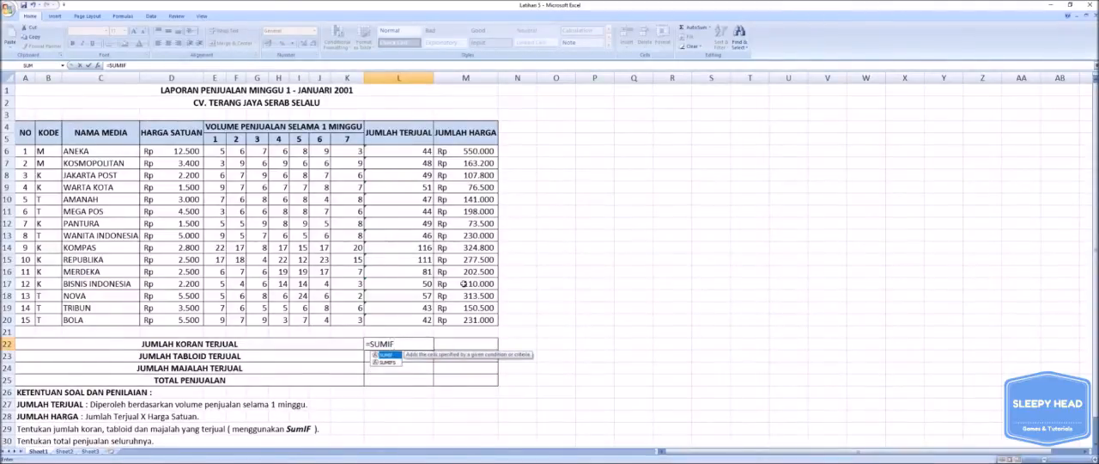
type("(")
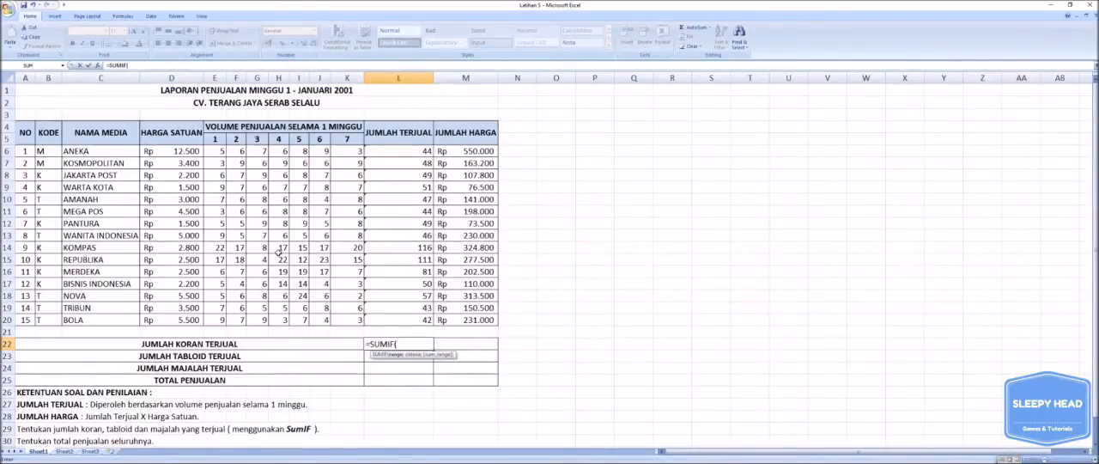
left_click(53, 153)
left_click_drag(53, 153, 48, 319)
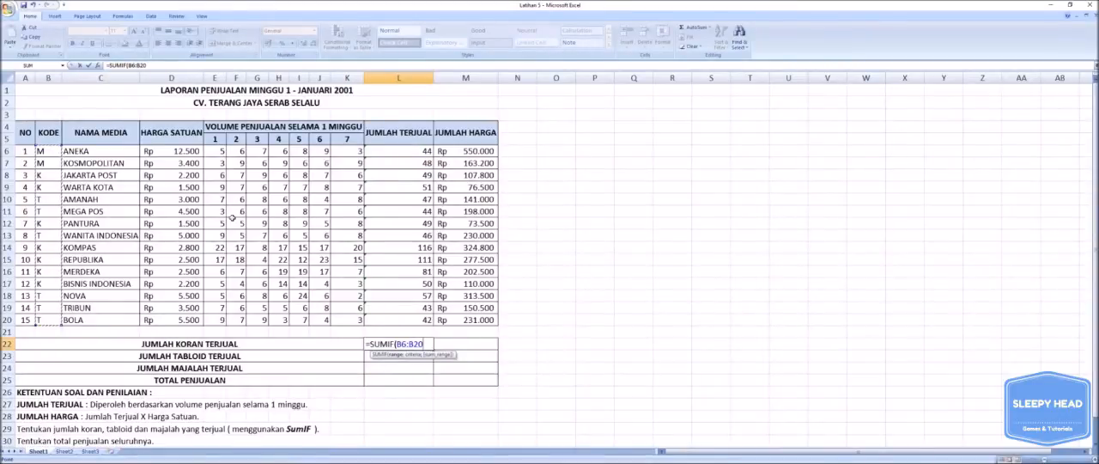
Complete the L22 SUMIF formula with the criterion "K" and the JUMLAH TERJUAL cells L6:L20 as the sum range.
type(";")
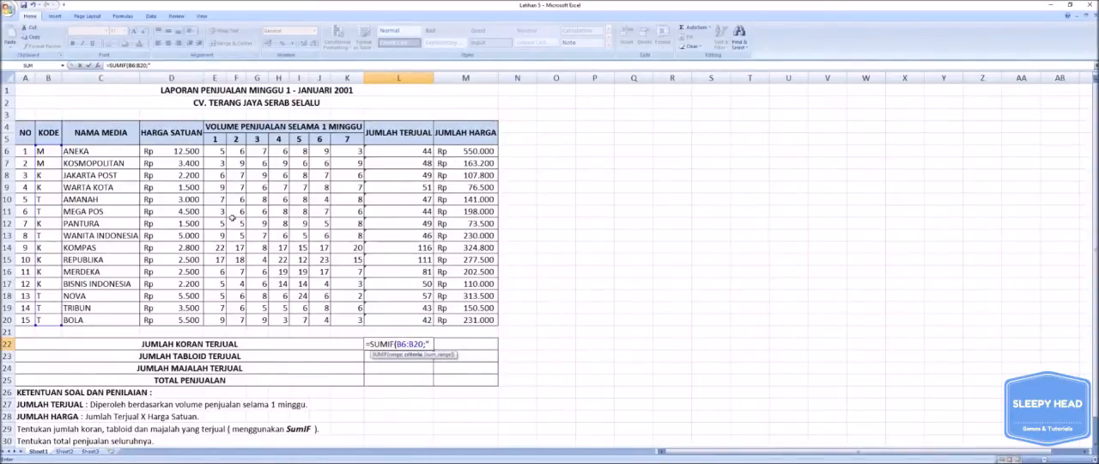
type("K\";")
left_click(413, 153)
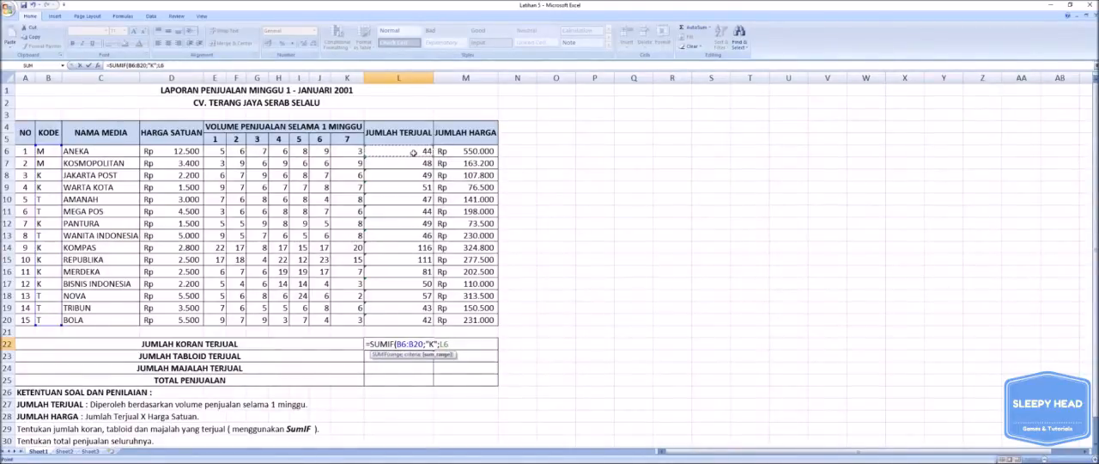
left_click_drag(413, 153, 416, 320)
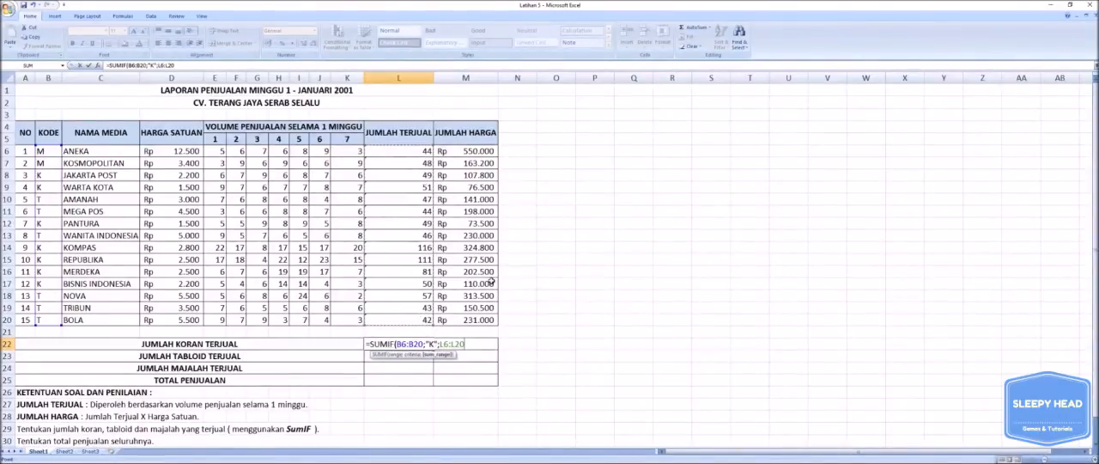
type(")")
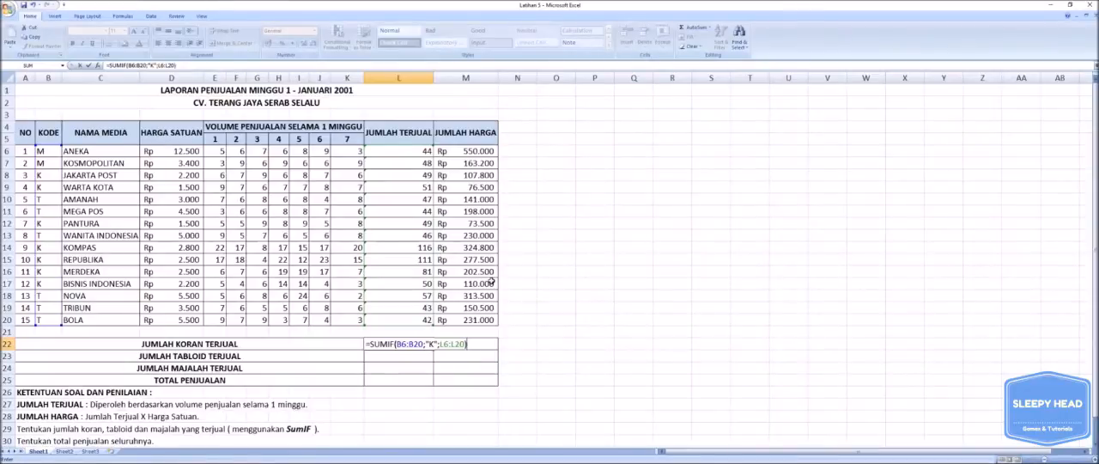
key("Return")
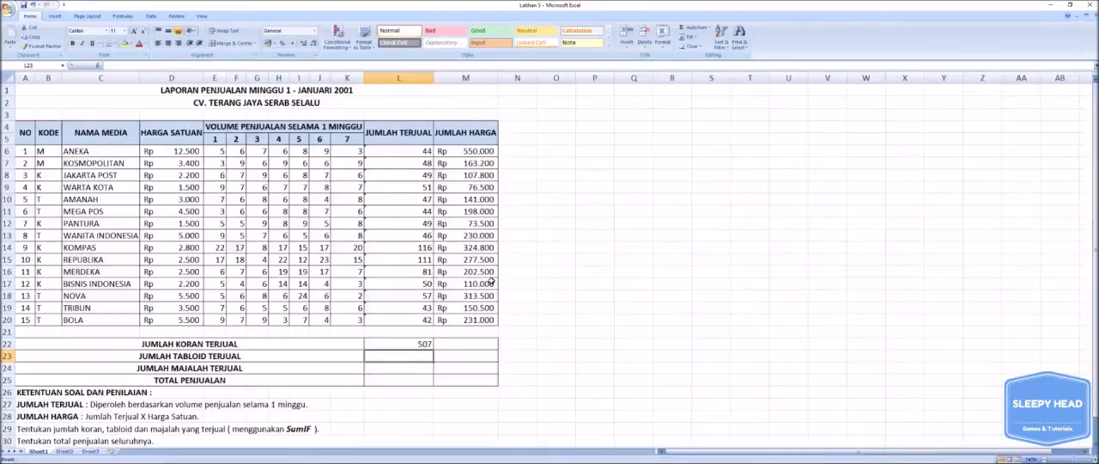
Cross-check the newspaper total in empty cell P22 by adding the code K sales with =L8+L9+L12+L14+L15+L16+L17.
left_click(598, 343)
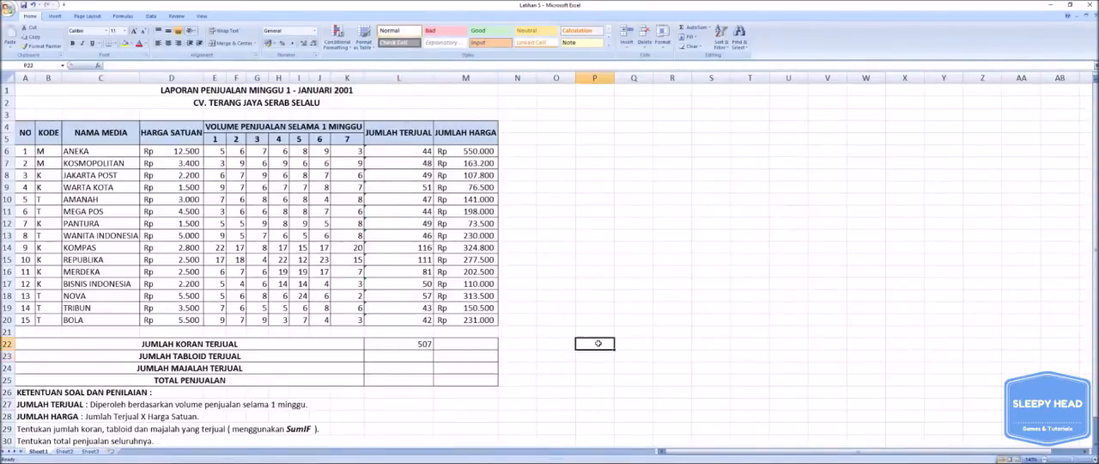
type("=")
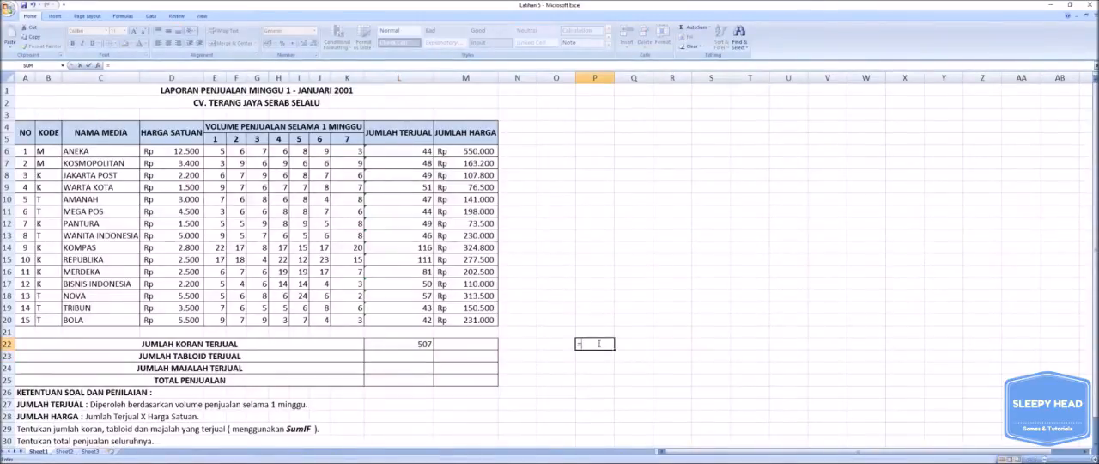
left_click(416, 174)
type("+")
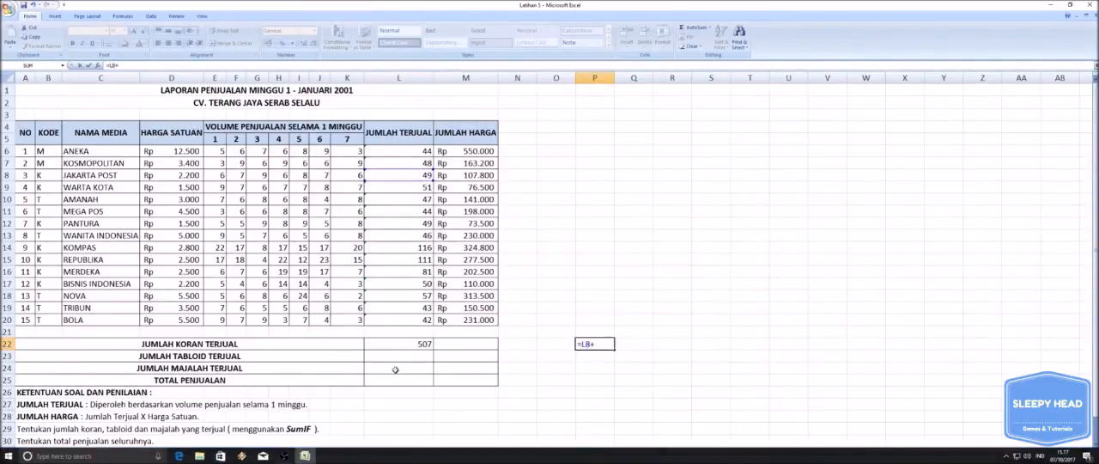
left_click(413, 188)
type("+")
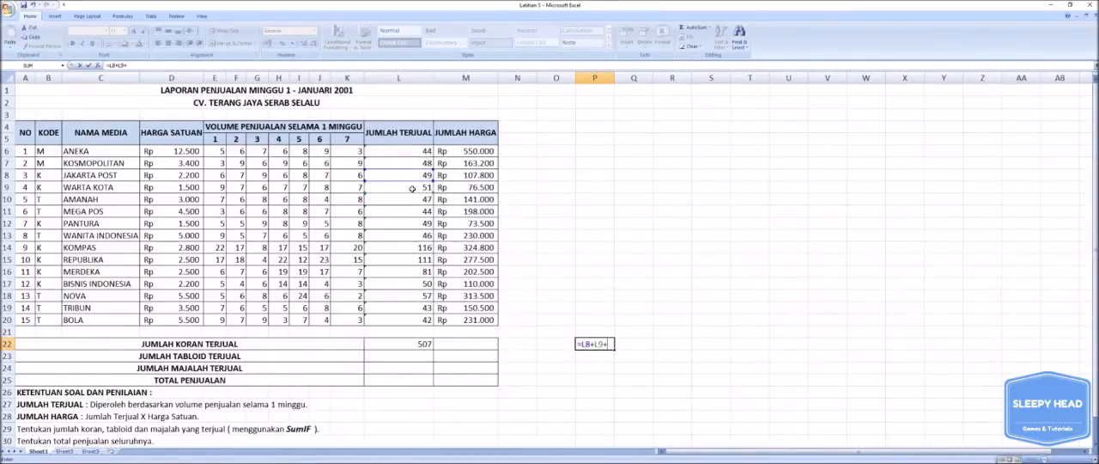
left_click(420, 224)
type("+")
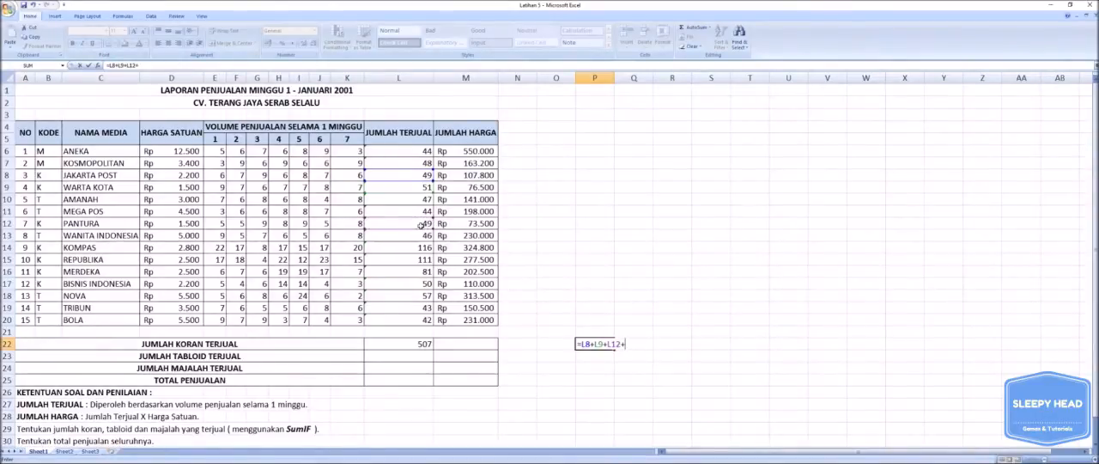
left_click(424, 247)
type("+")
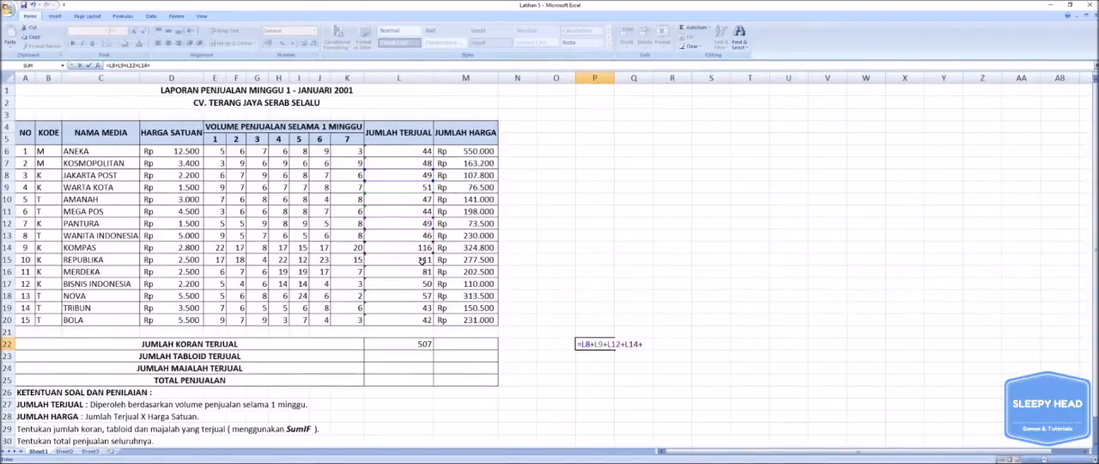
left_click(421, 260)
type("+")
left_click(413, 272)
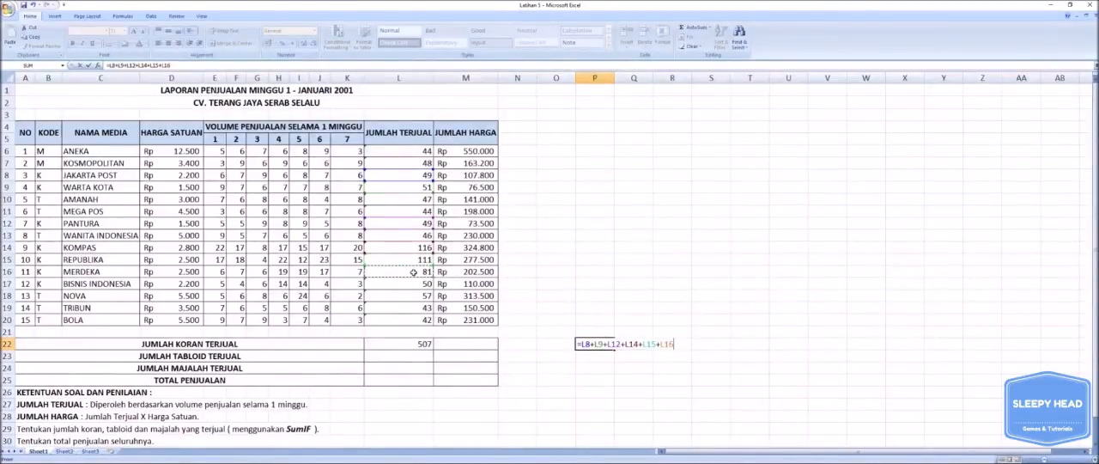
type("+")
left_click(413, 285)
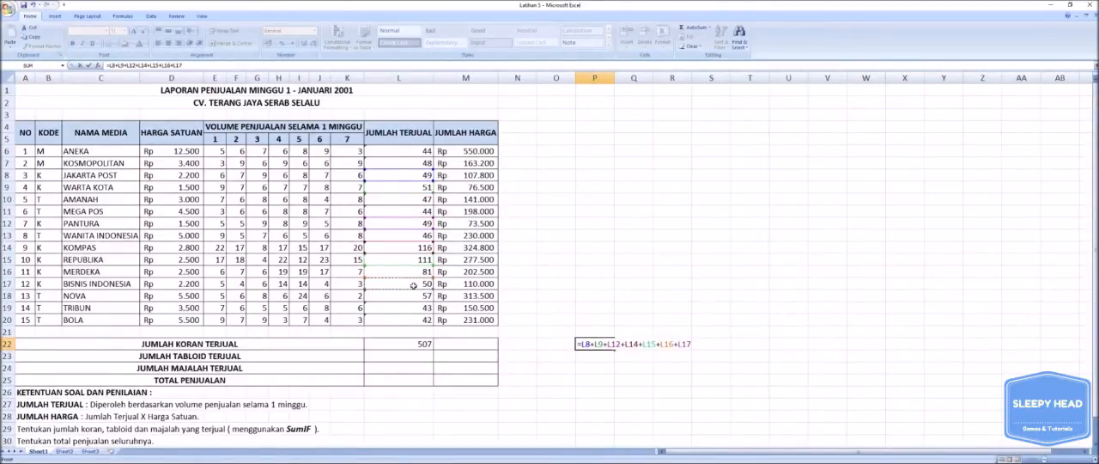
key("Return")
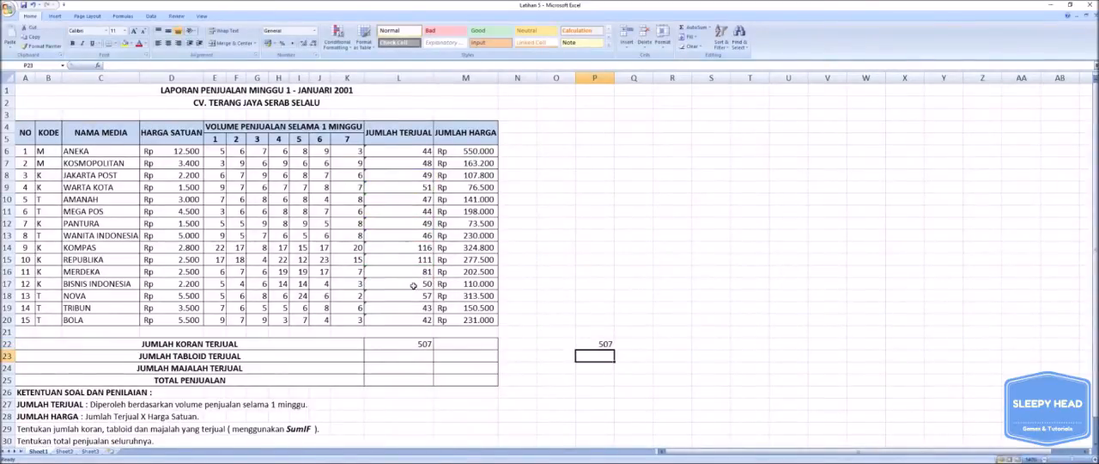
Review the cell references in the P22 check formula and clear that cell.
left_click(578, 342)
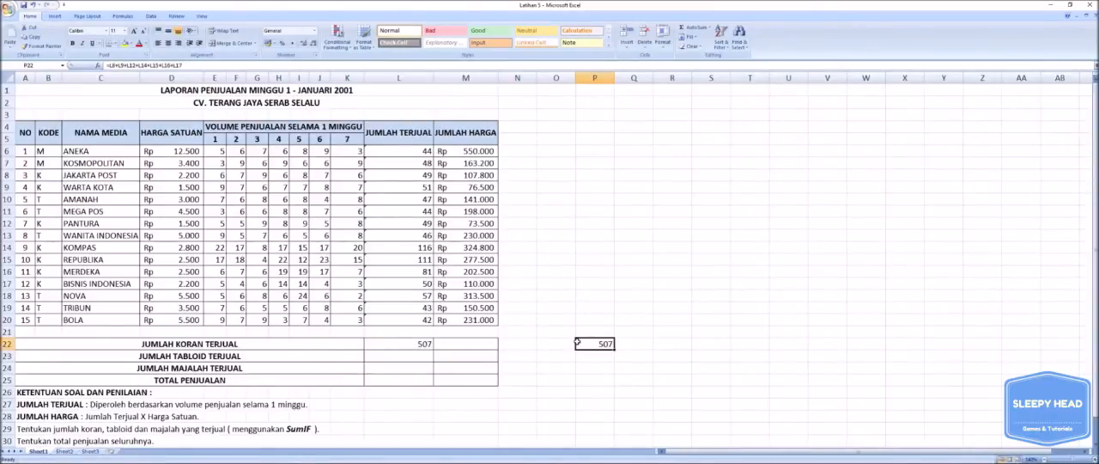
double_click(578, 343)
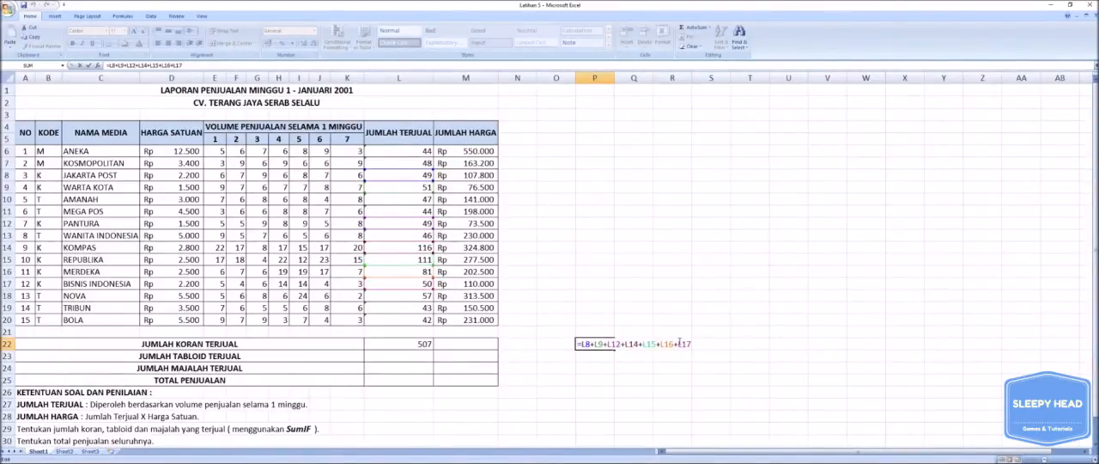
left_click(648, 367)
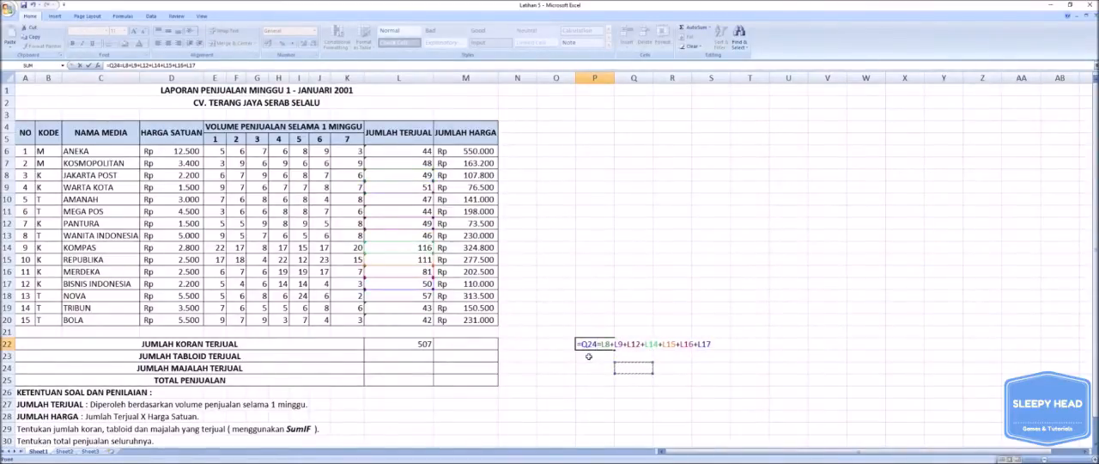
key("Escape")
key("Delete")
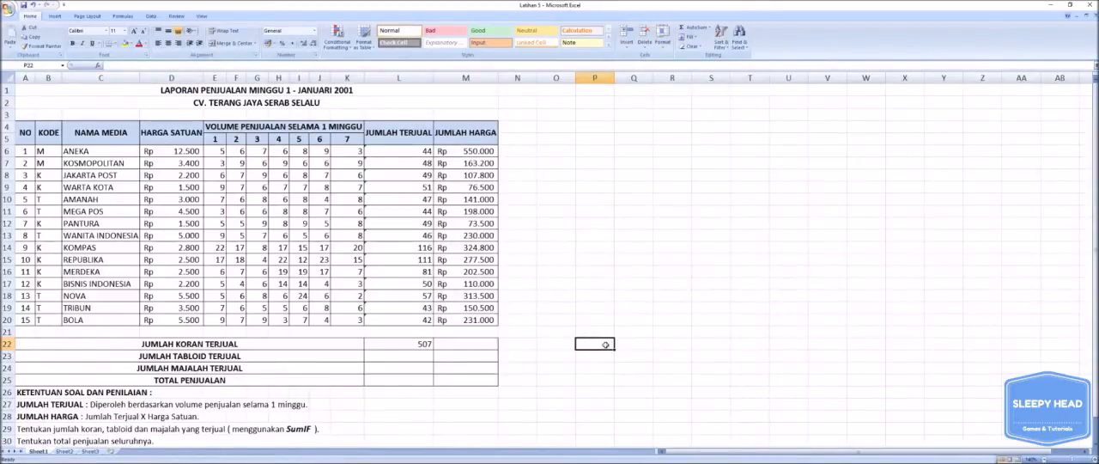
Start a SUMIF formula in JUMLAH TABLOID TERJUAL cell L23 with the KODE cells B6:B20 as the criteria range.
left_click(408, 355)
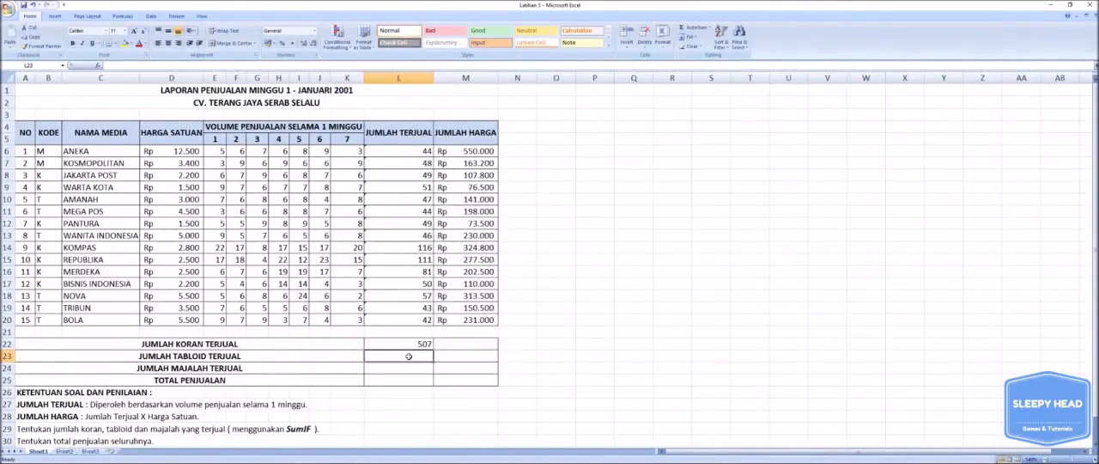
type("=")
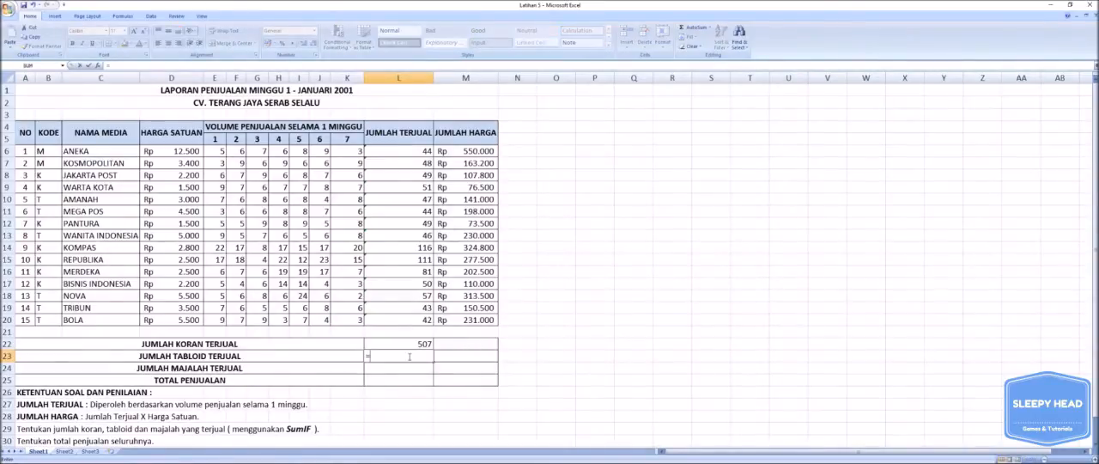
type("S")
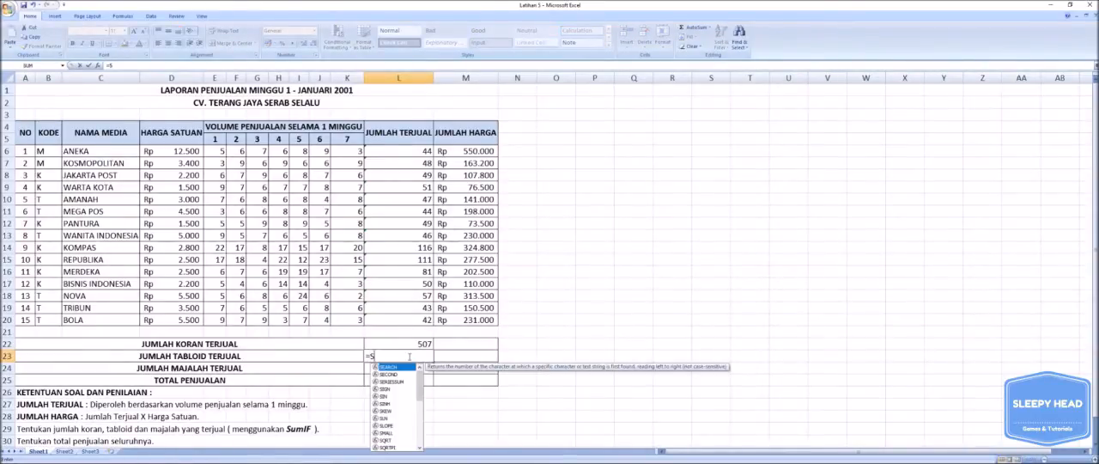
type("UMIF")
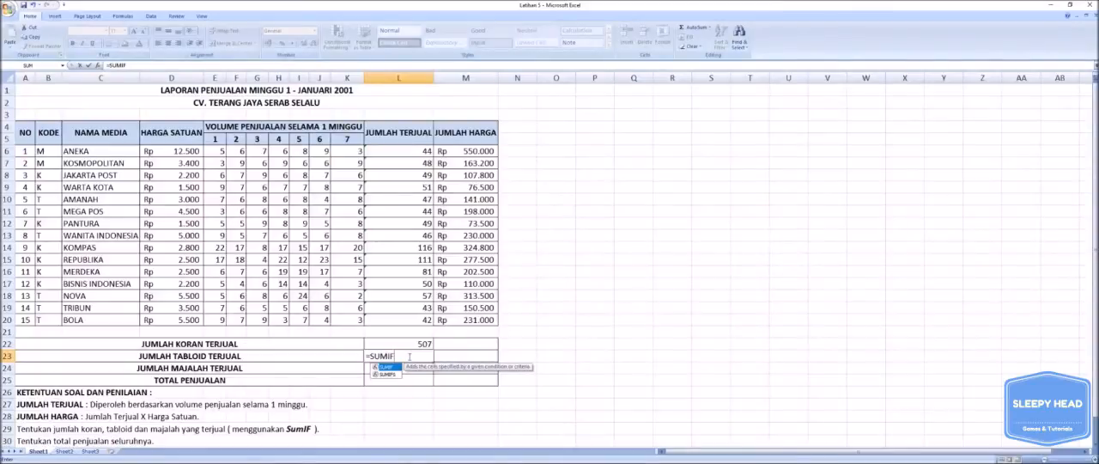
type("(")
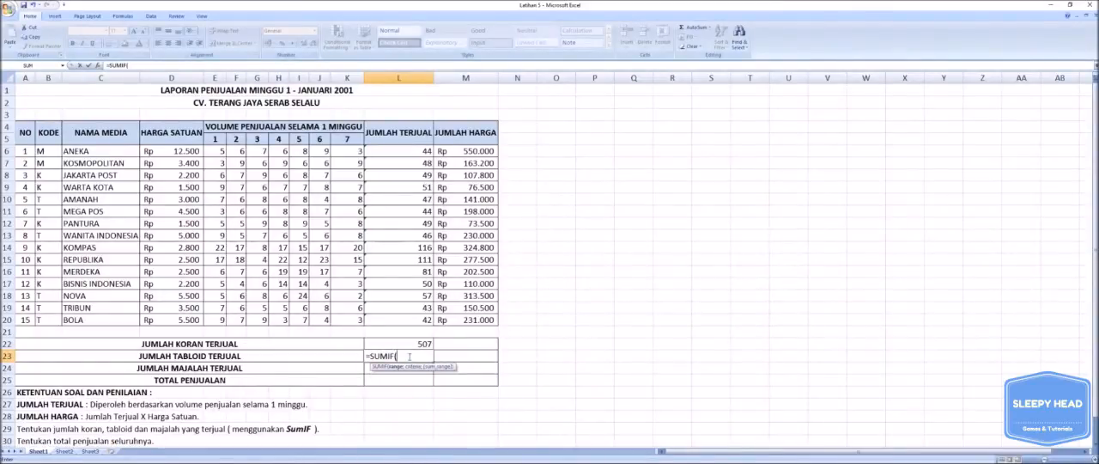
left_click(55, 154)
left_click_drag(55, 154, 53, 319)
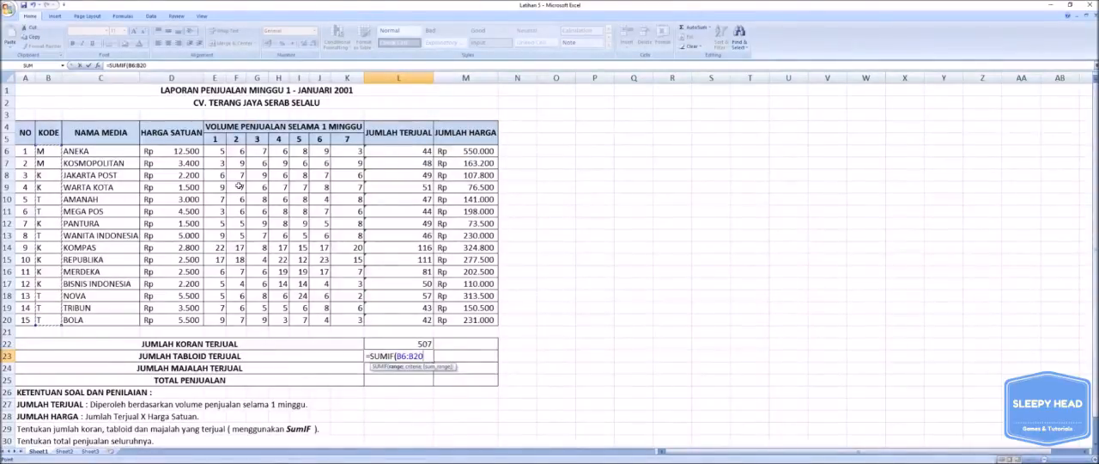
Complete the L23 SUMIF formula with the criterion "T" and the JUMLAH TERJUAL cells L6:L20 as the sum range.
type(",")
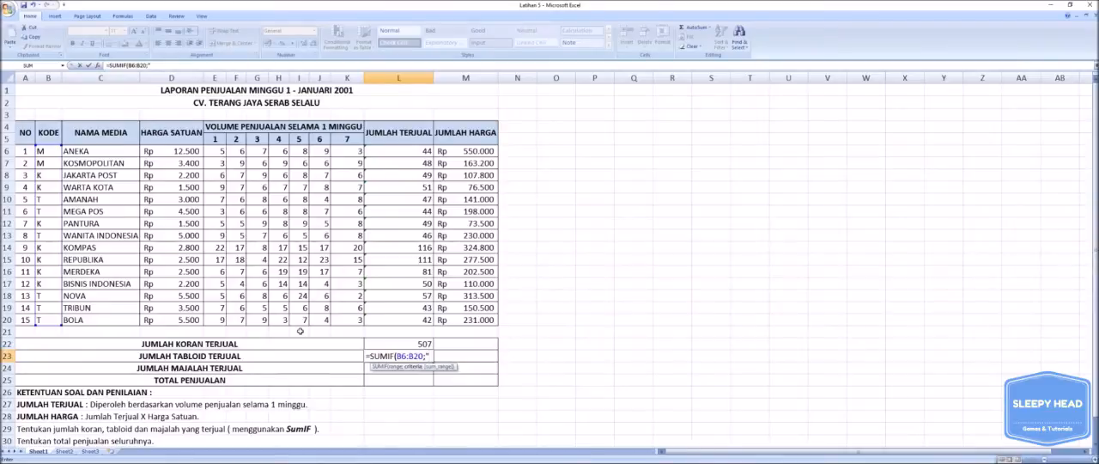
type("T\";")
left_click(416, 152)
left_click_drag(416, 152, 402, 318)
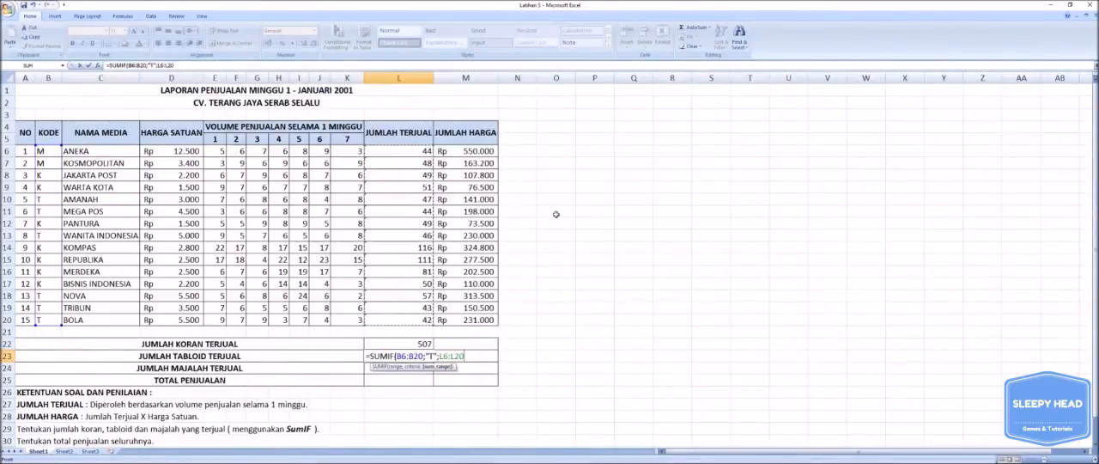
type(")")
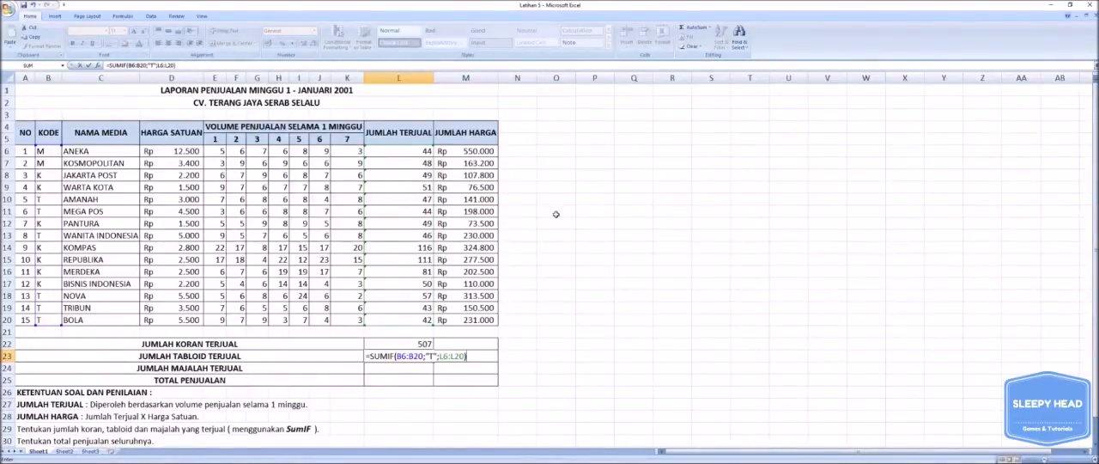
key("Return")
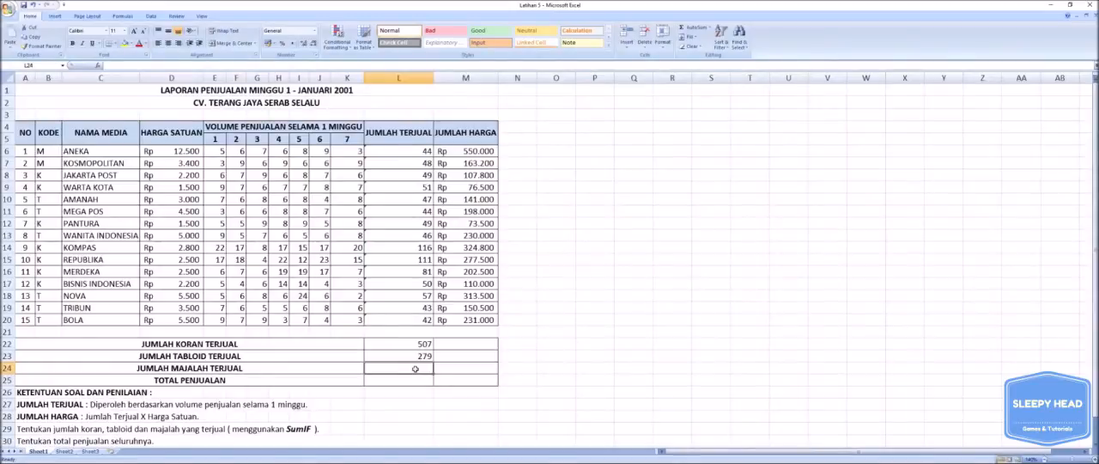
Start a SUMIF formula in JUMLAH MAJALAH TERJUAL cell L24 with the KODE cells B6:B20 as the criteria range.
type("=")
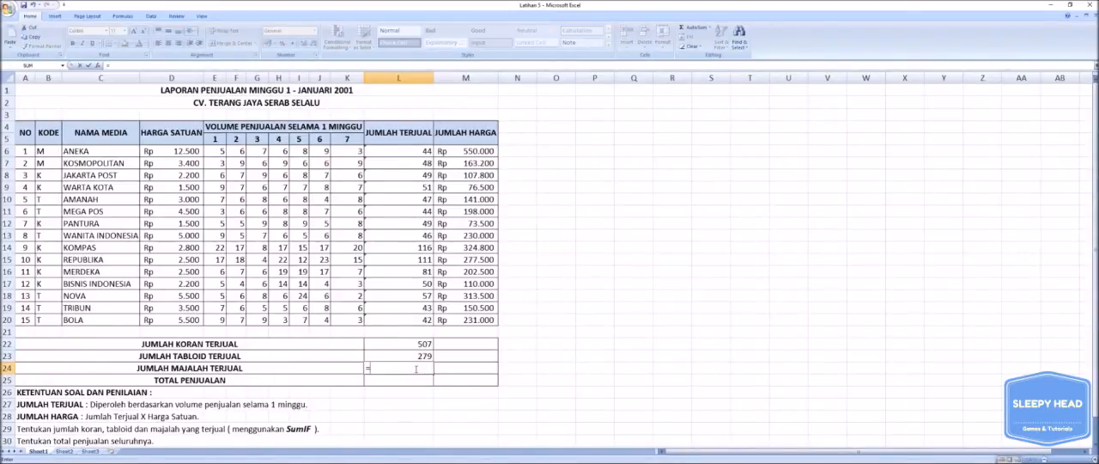
type("SU")
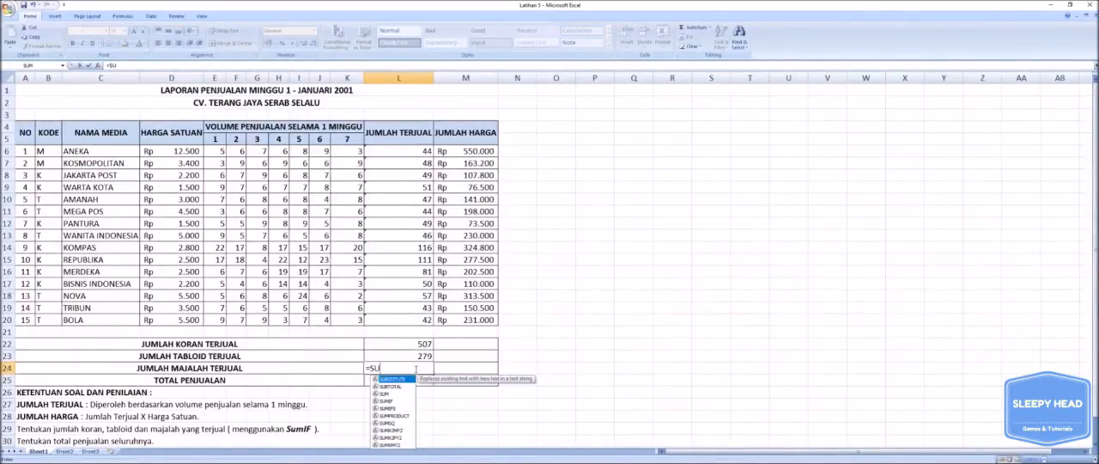
type("MIF")
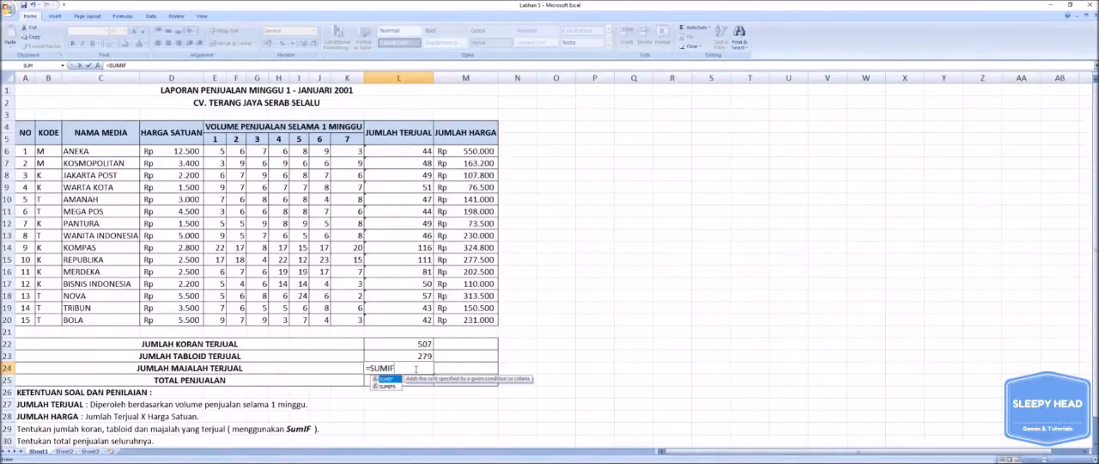
type("(")
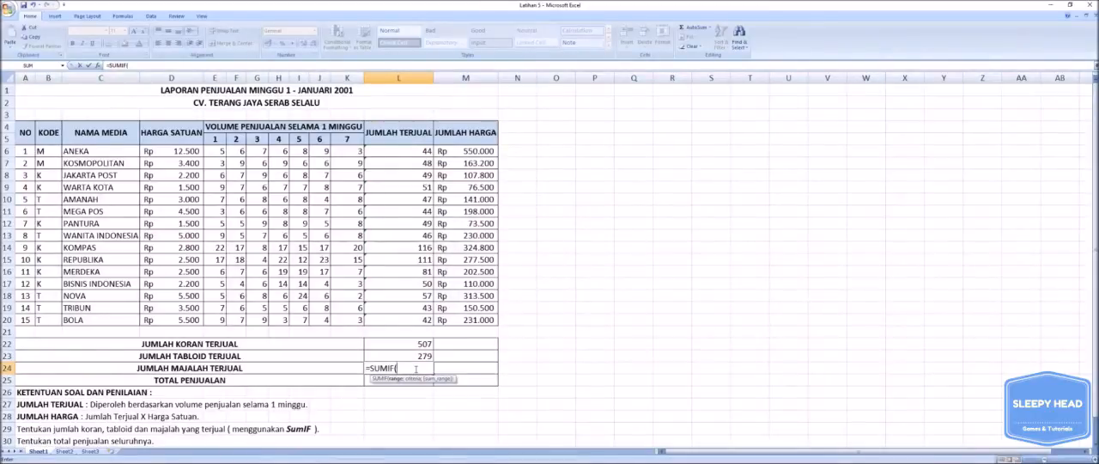
left_click_drag(48, 153, 76, 322)
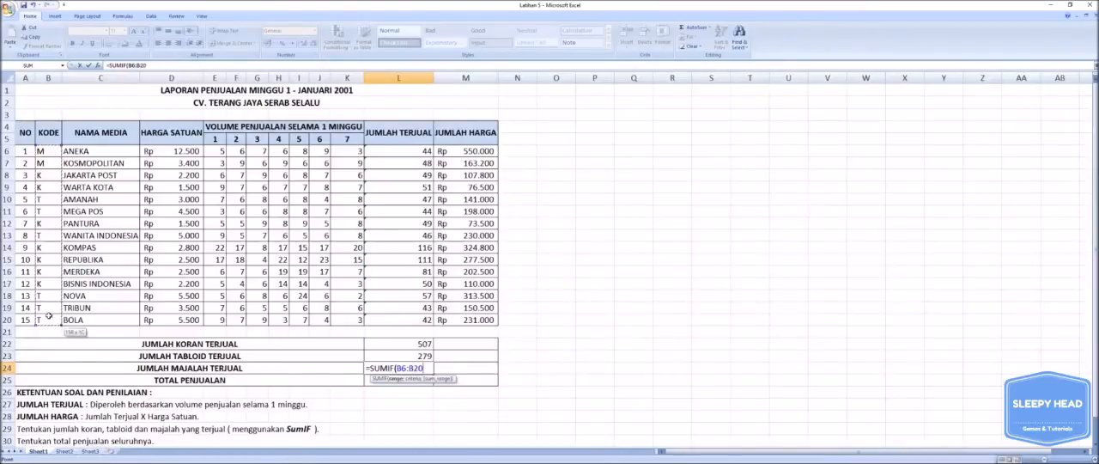
Complete the L24 SUMIF formula with the criterion "M" and the JUMLAH TERJUAL cells L6:L20 as the sum range.
type(";\"")
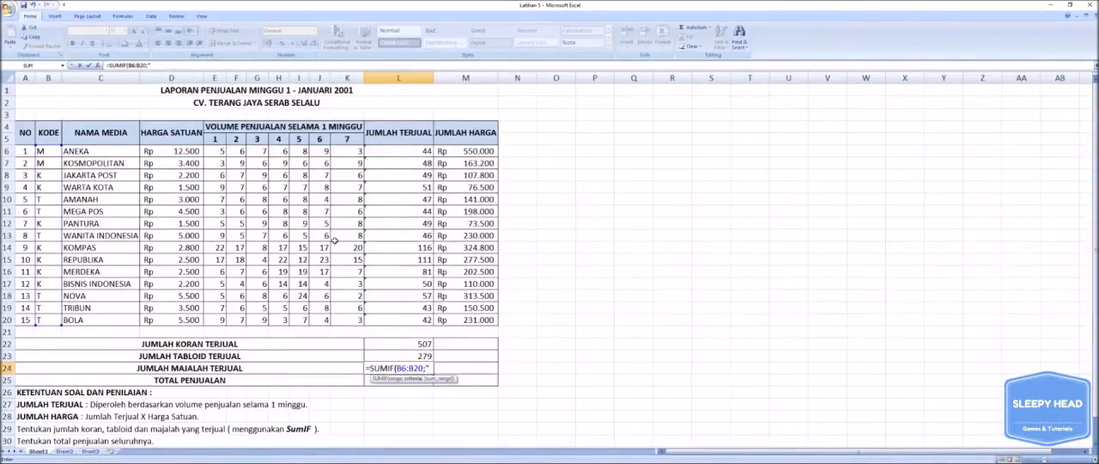
type("M\";")
left_click_drag(410, 151, 401, 318)
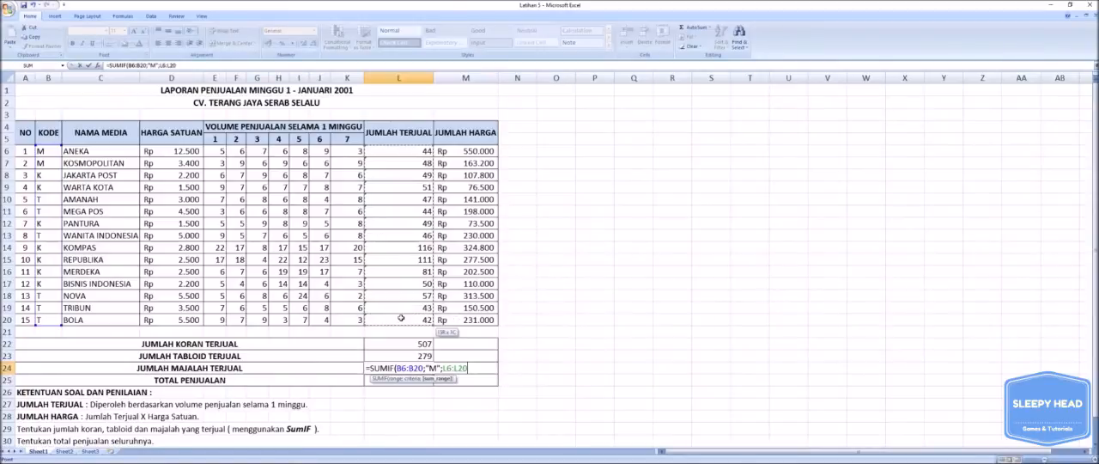
type(")")
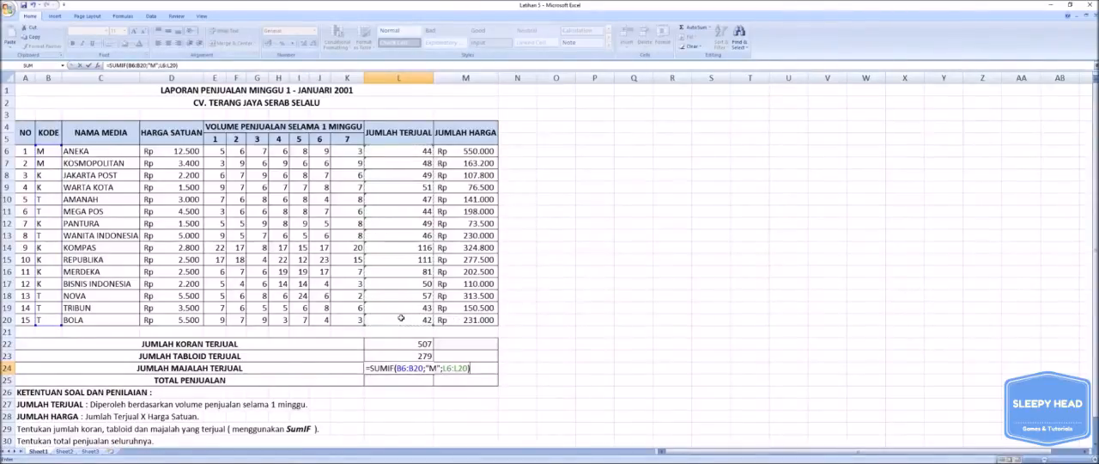
key("Return")
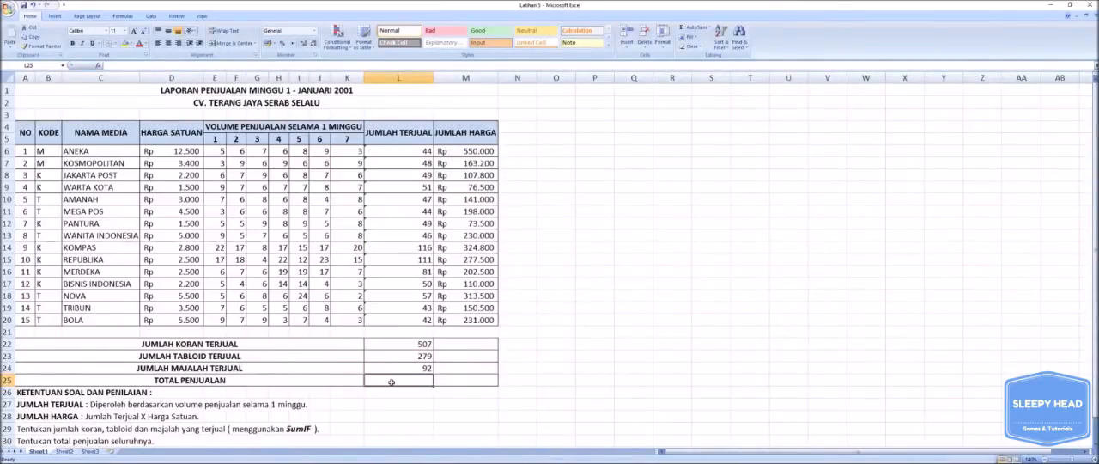
Total the units sold of all three media types in TOTAL PENJUALAN cell L25 with =SUM(L22:L24).
type("=")
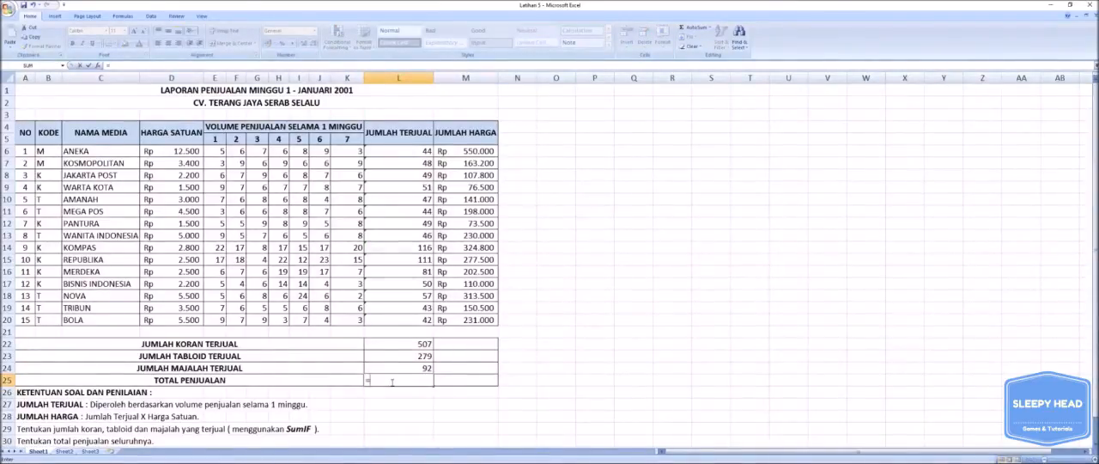
type("SUM(")
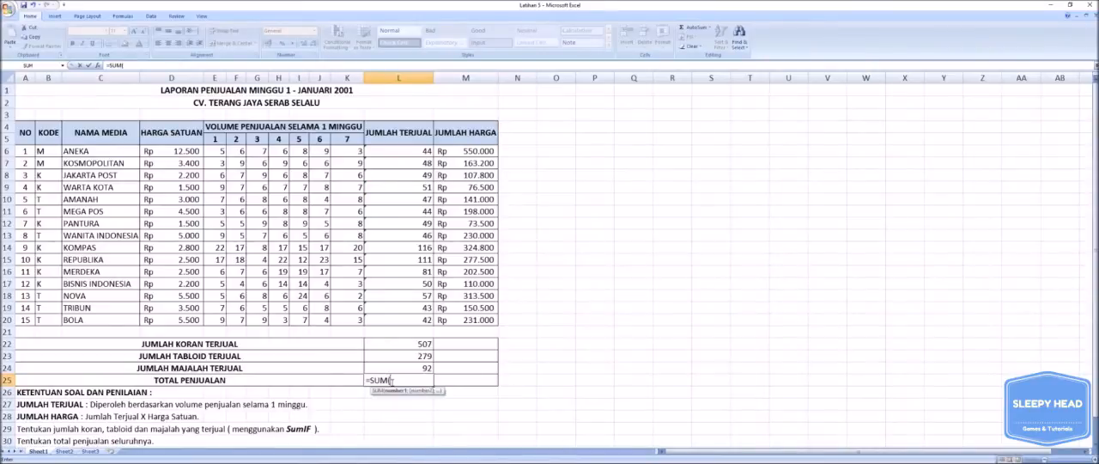
left_click_drag(421, 345, 421, 364)
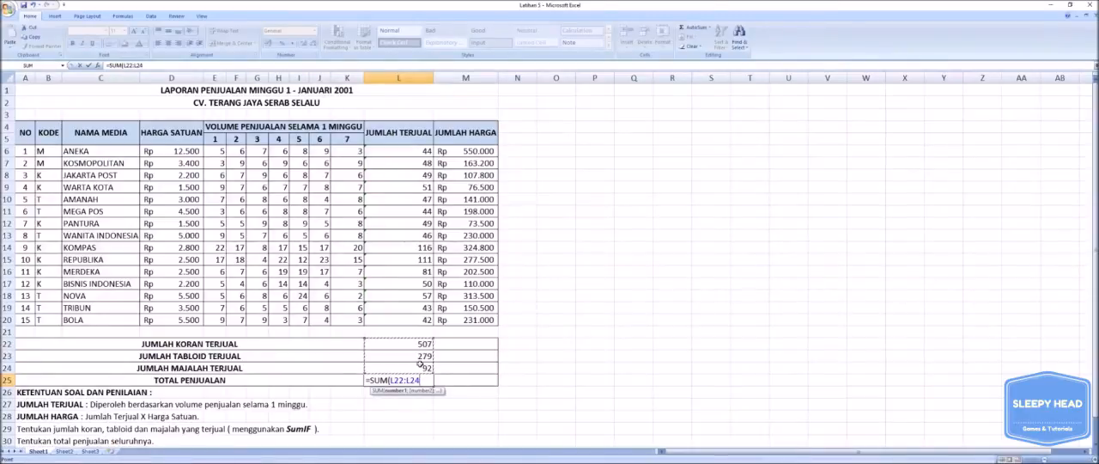
type(")")
key("Return")
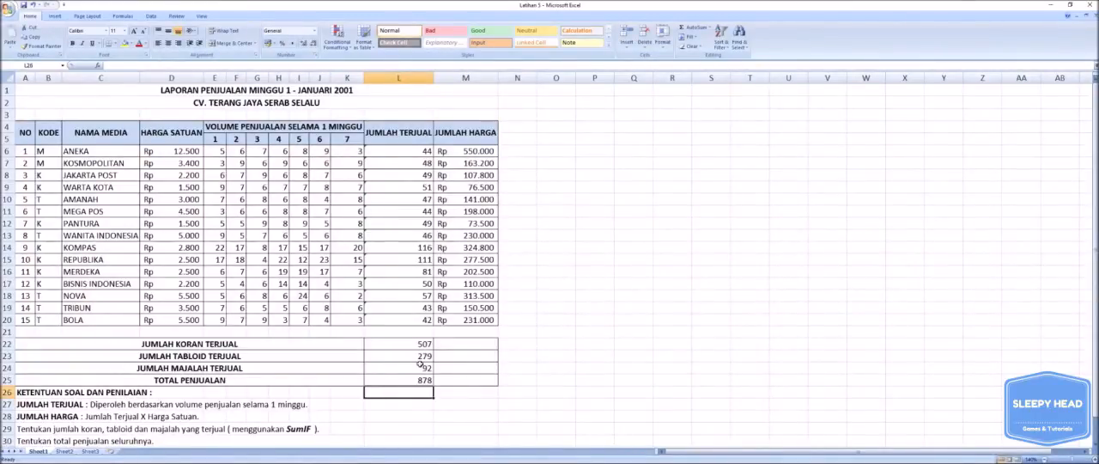
Start a SUMIF formula for the newspaper sales amount in cell M22 with the KODE cells B6:B20 as the criteria range.
left_click(455, 344)
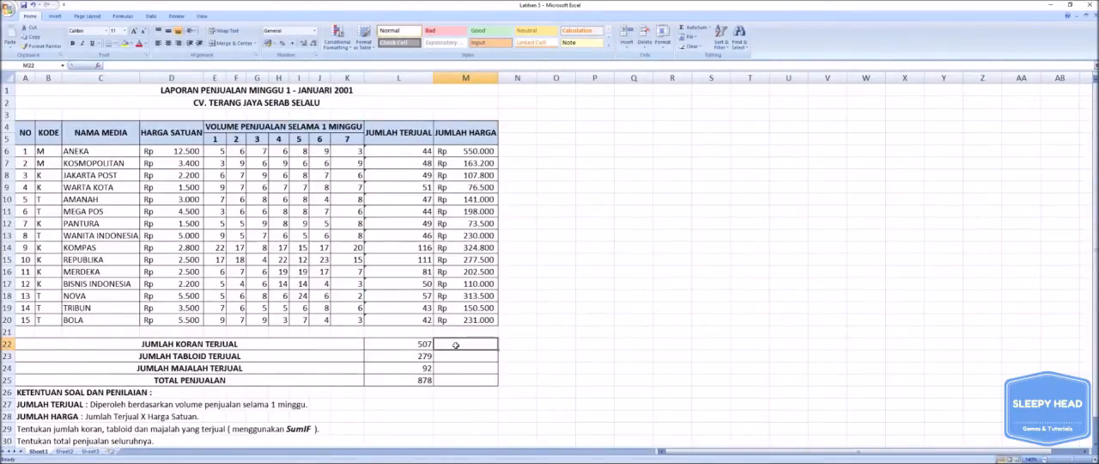
type("=")
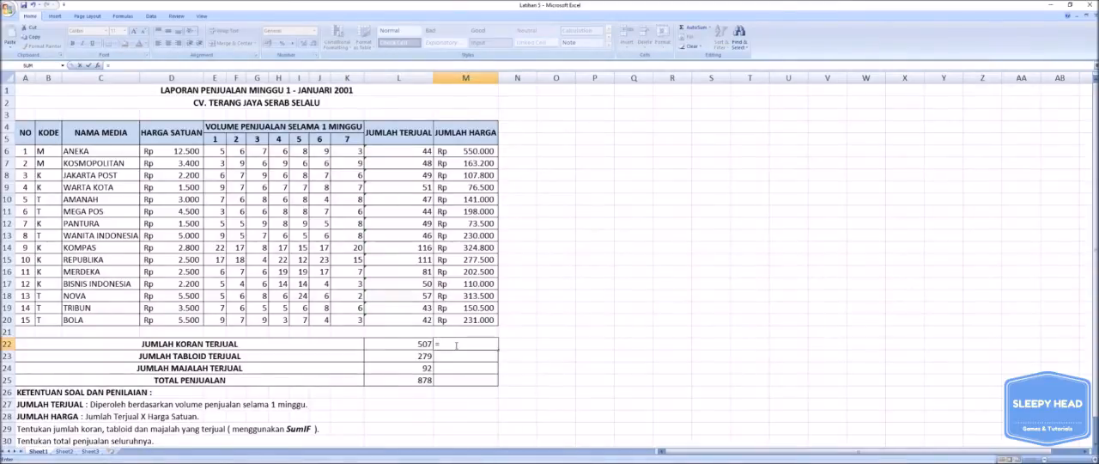
type("SU")
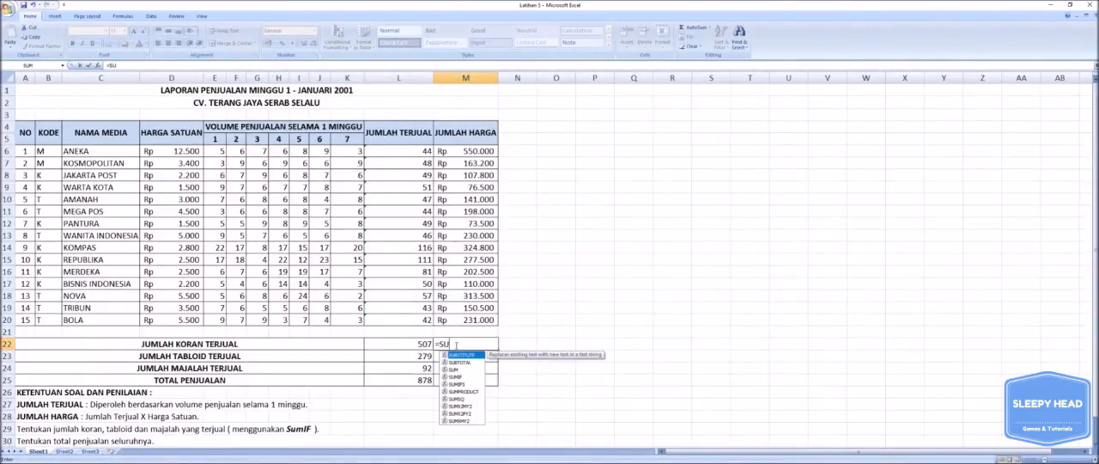
type("MIF(")
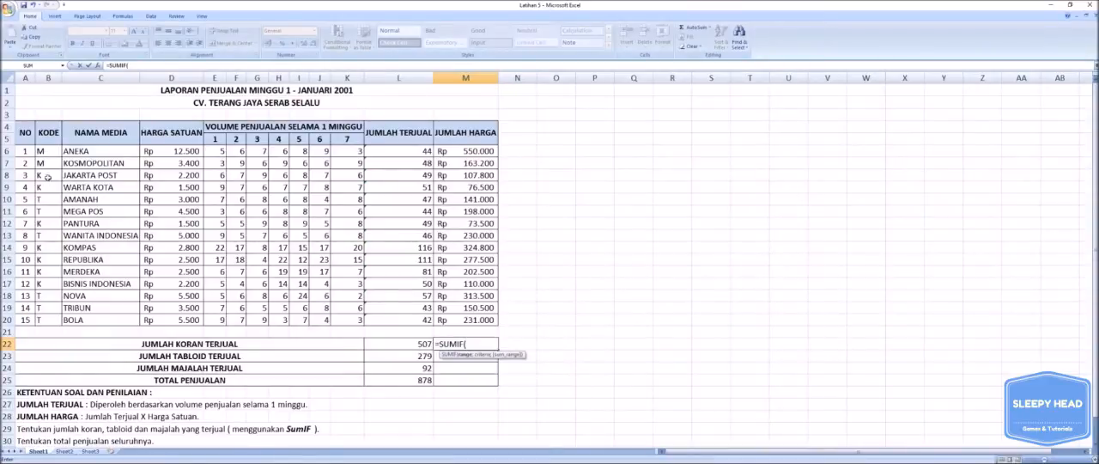
left_click_drag(47, 153, 48, 322)
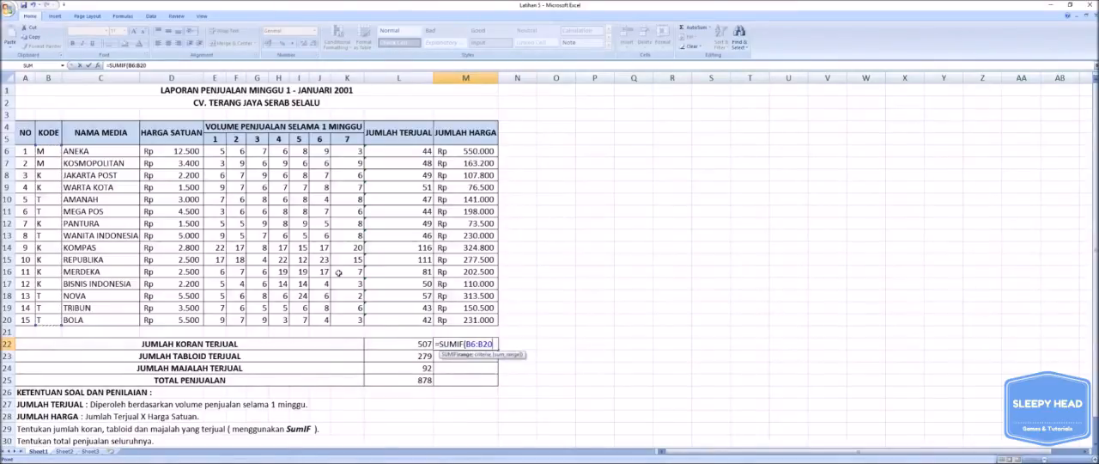
Complete the M22 SUMIF formula with the criterion "K" and the JUMLAH HARGA cells M6:M20 as the sum range.
type(";")
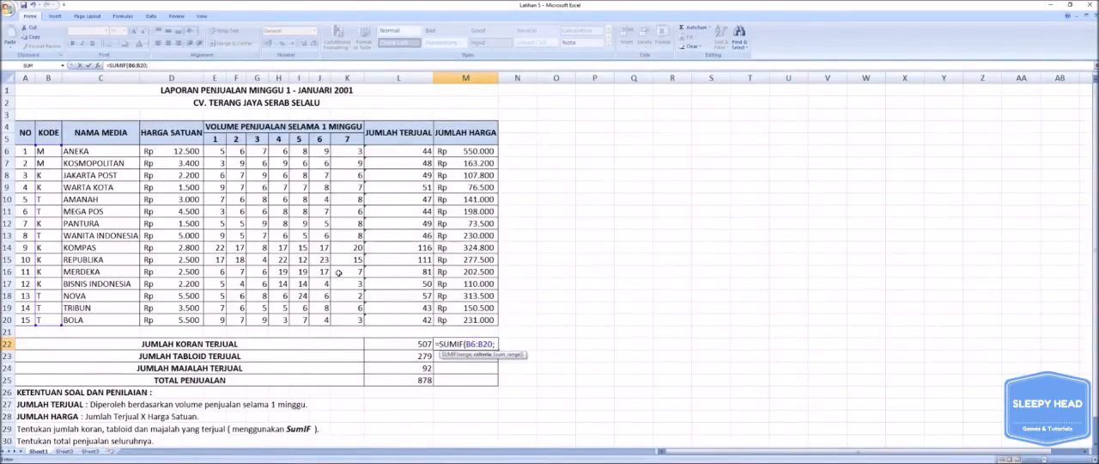
type("K\"")
type(";")
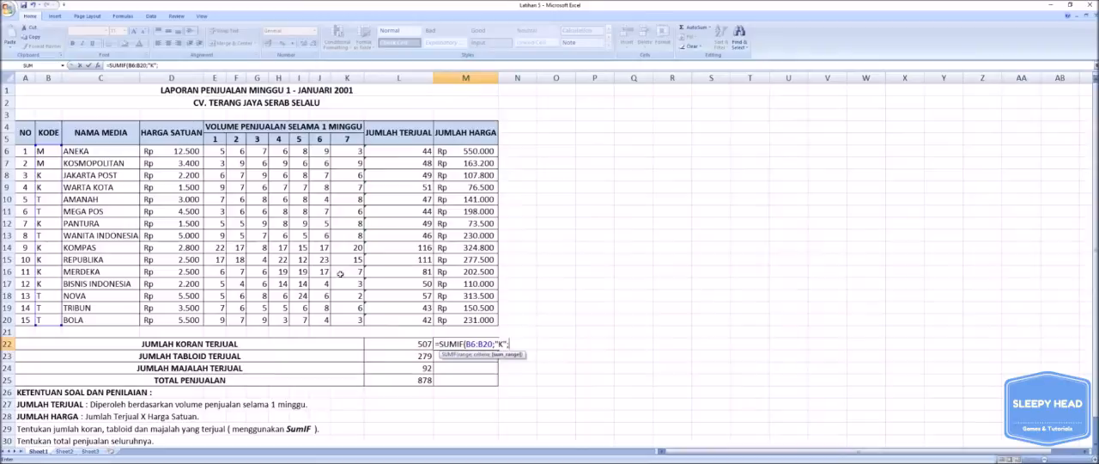
left_click(473, 152)
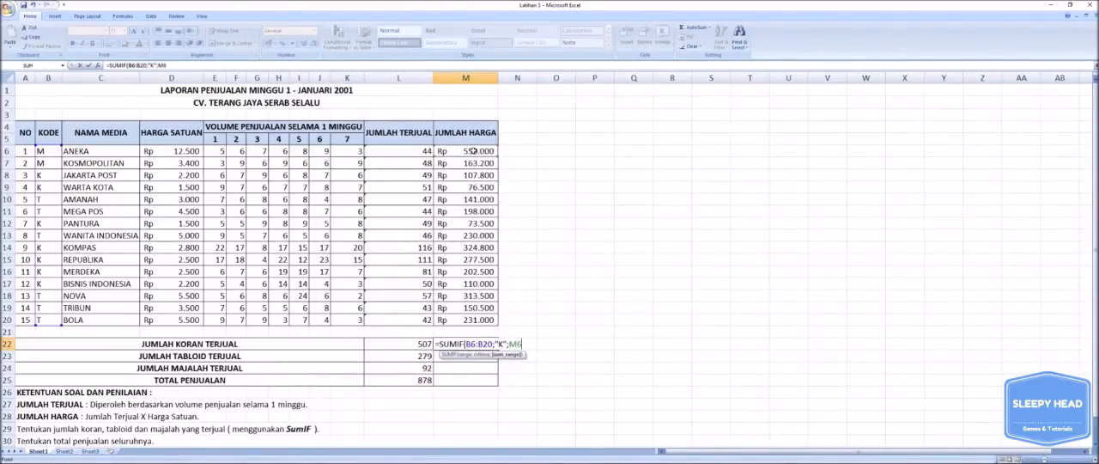
left_click_drag(473, 151, 474, 319)
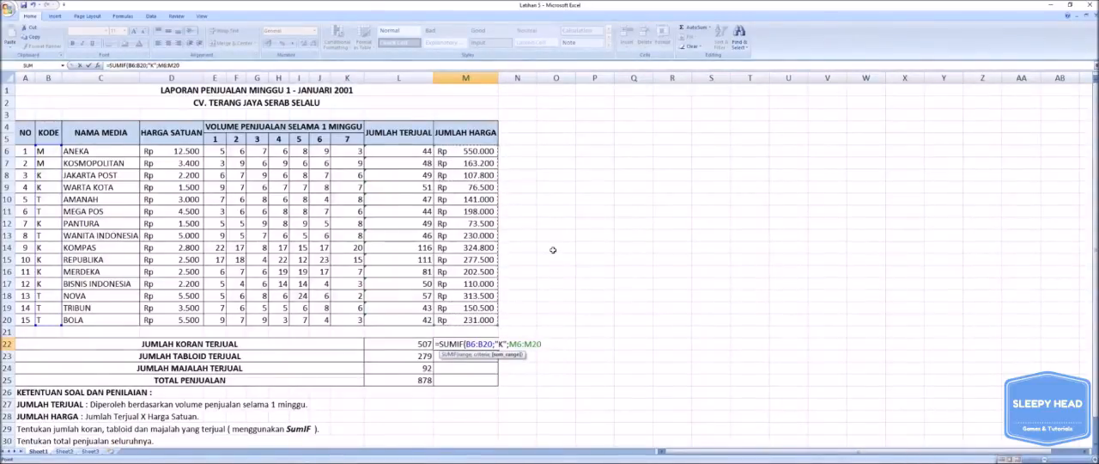
type(")")
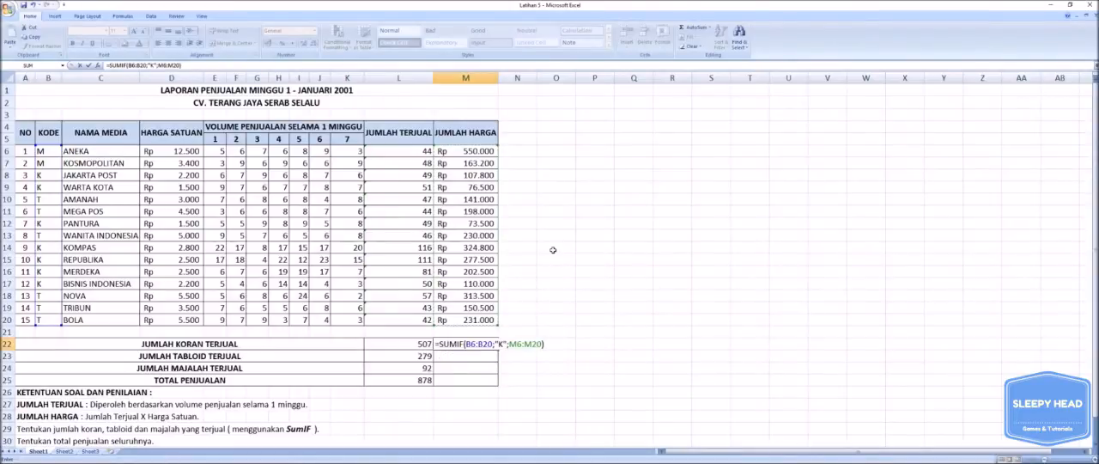
key("Return")
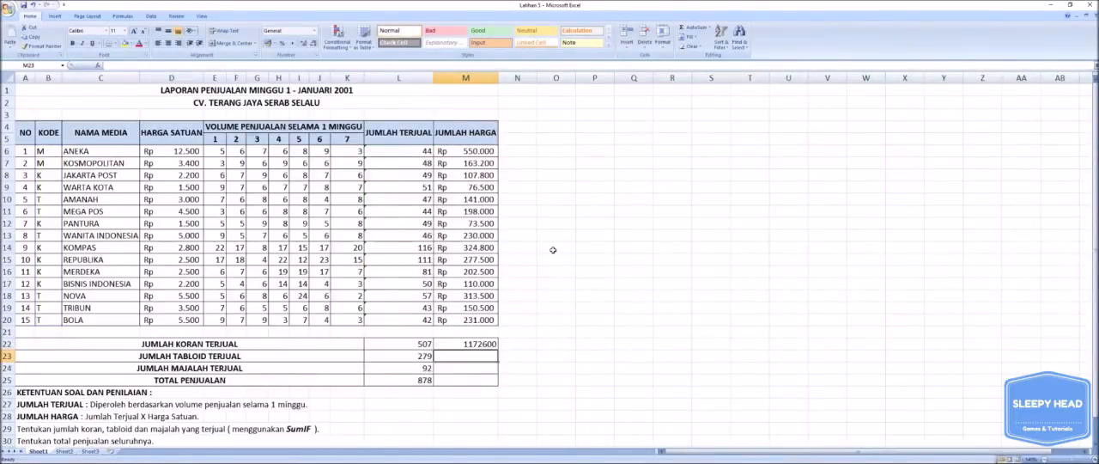
Format the newspaper sales amount in cell M22 with the Accounting number format.
left_click(474, 344)
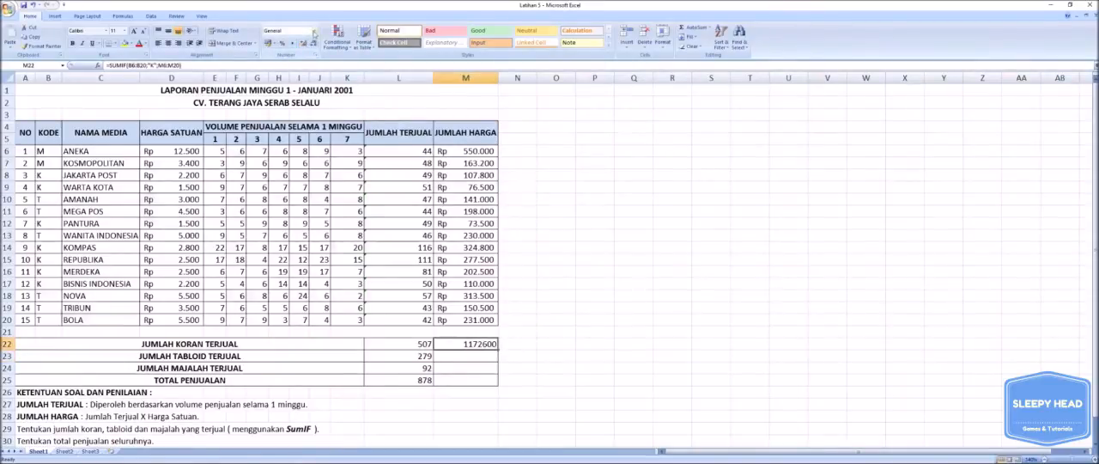
left_click(314, 30)
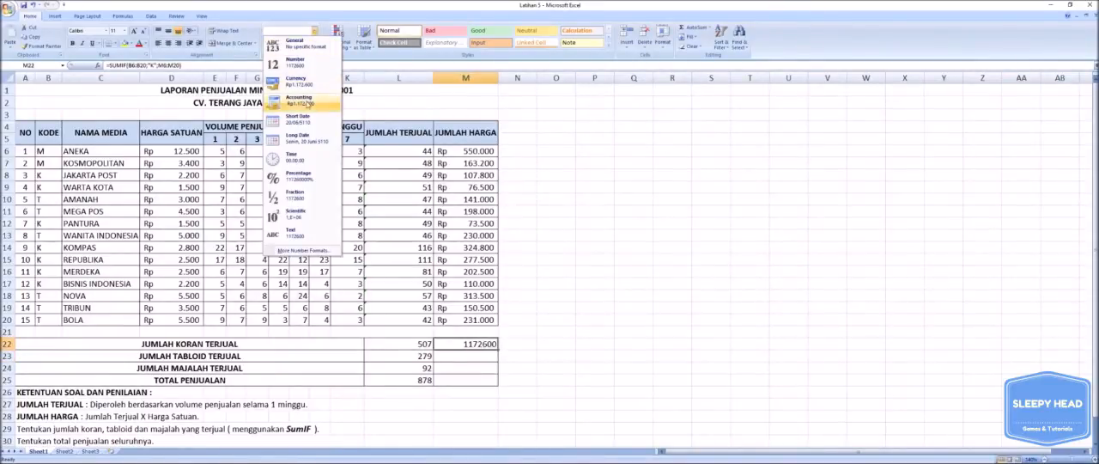
left_click(297, 101)
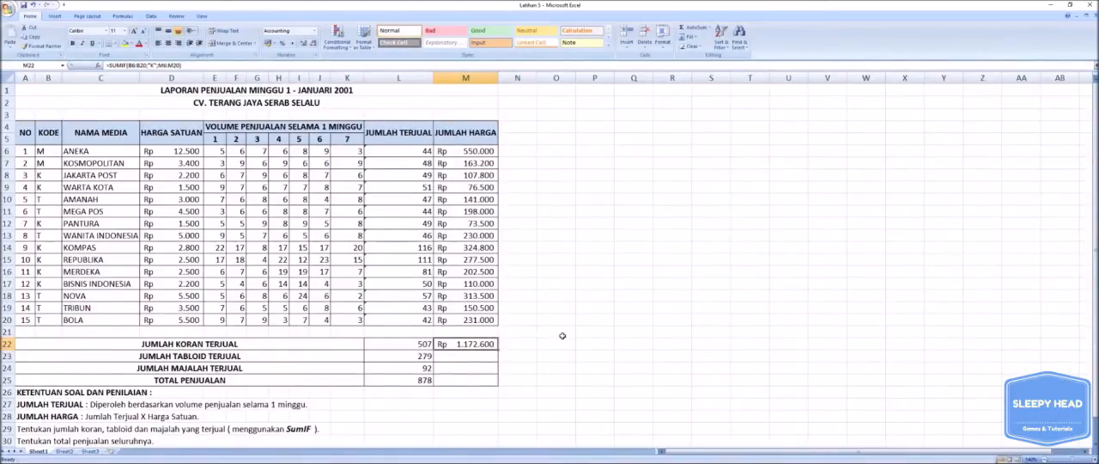
Start a SUMIF formula for the tabloid sales amount in cell M23 with the KODE cells B6:B20 as the criteria range.
left_click(490, 359)
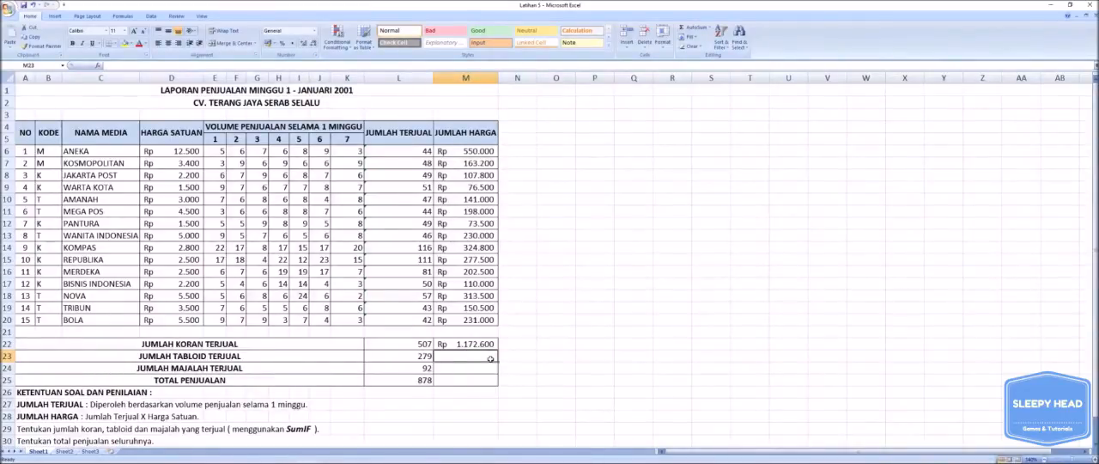
type("=")
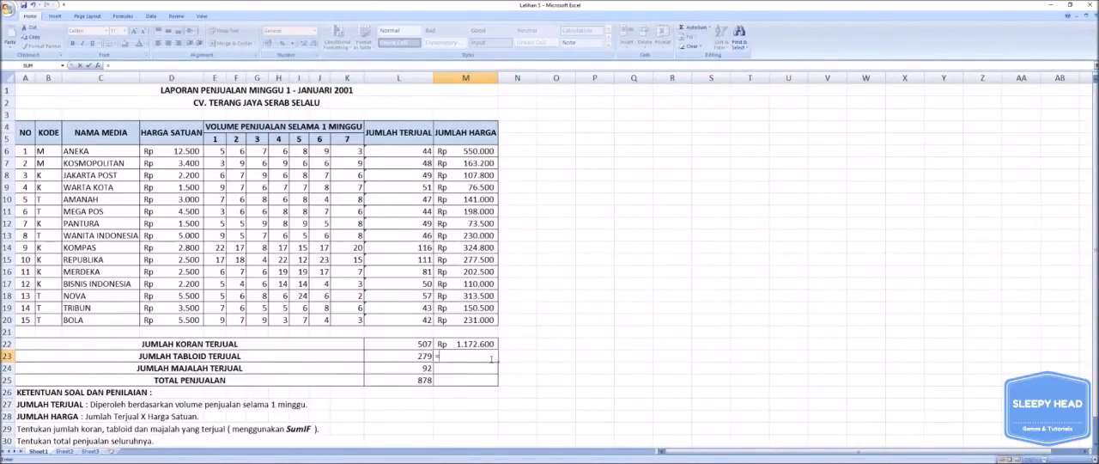
type("SUMIF(")
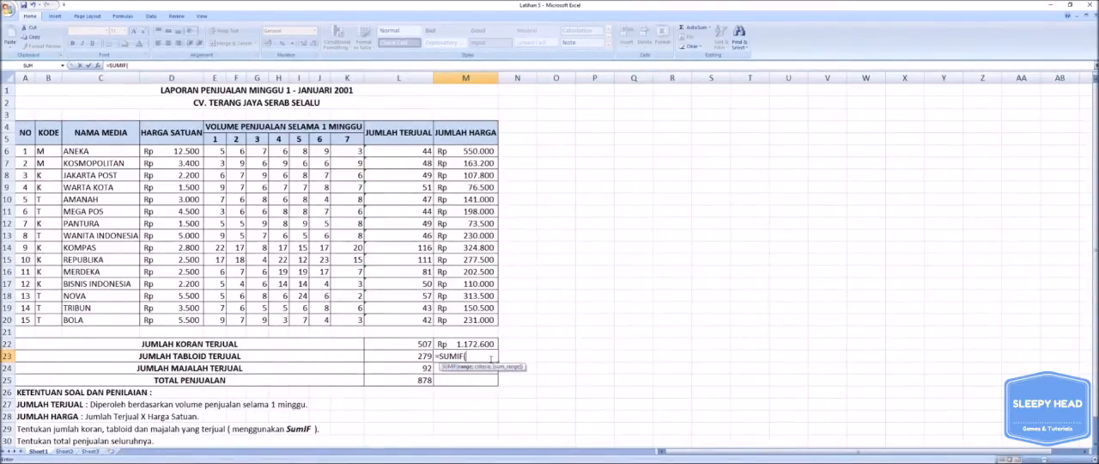
left_click(54, 156)
left_click_drag(54, 156, 53, 319)
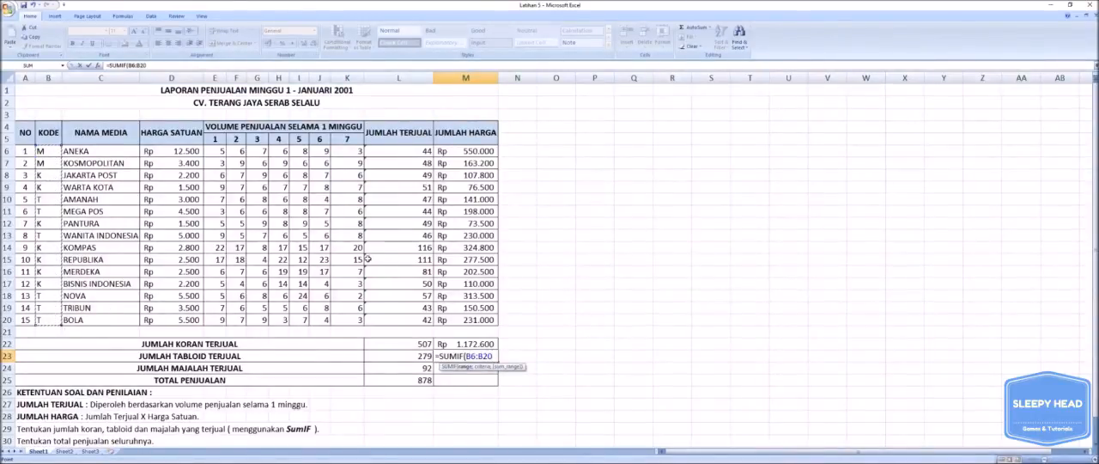
Complete the M23 SUMIF formula with the criterion "T" and the JUMLAH HARGA cells M6:M20 as the sum range.
type(";")
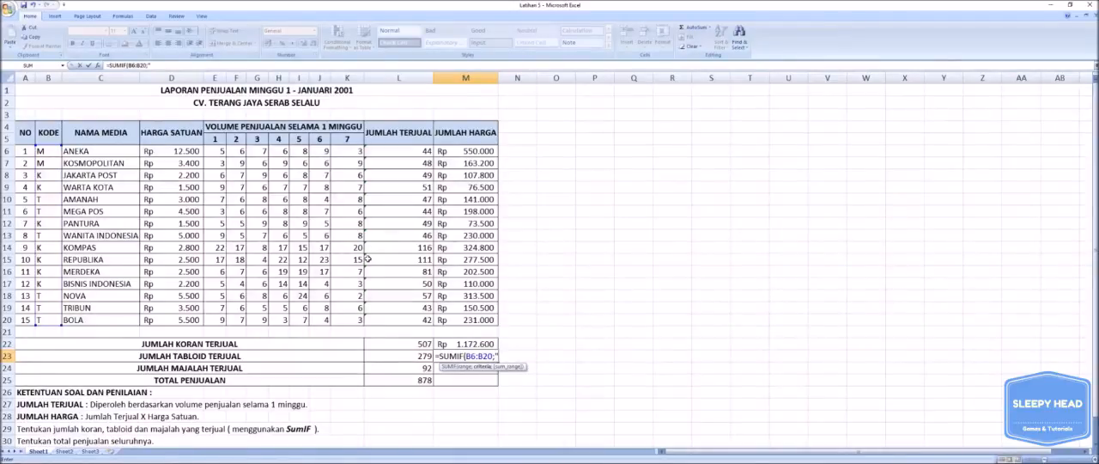
type("\"T\";")
left_click(475, 152)
left_click_drag(475, 152, 469, 318)
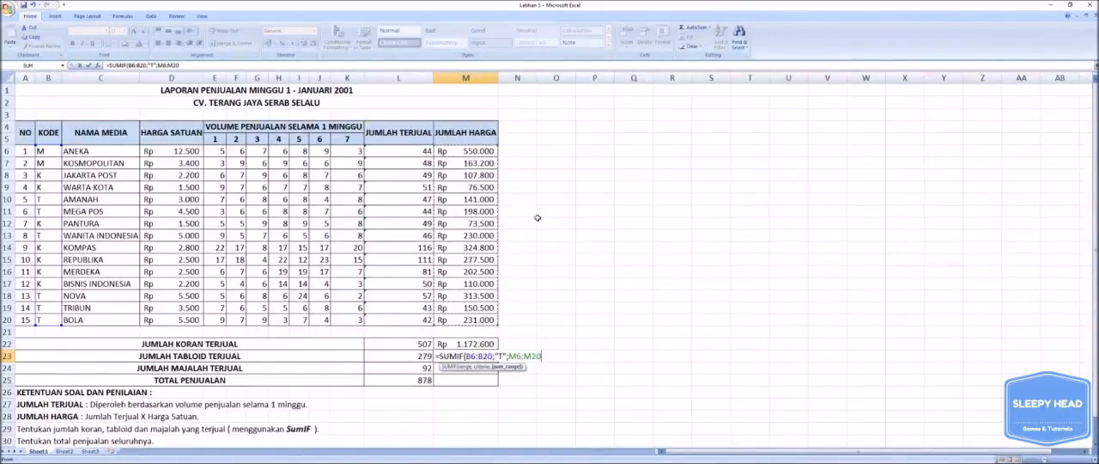
type(")")
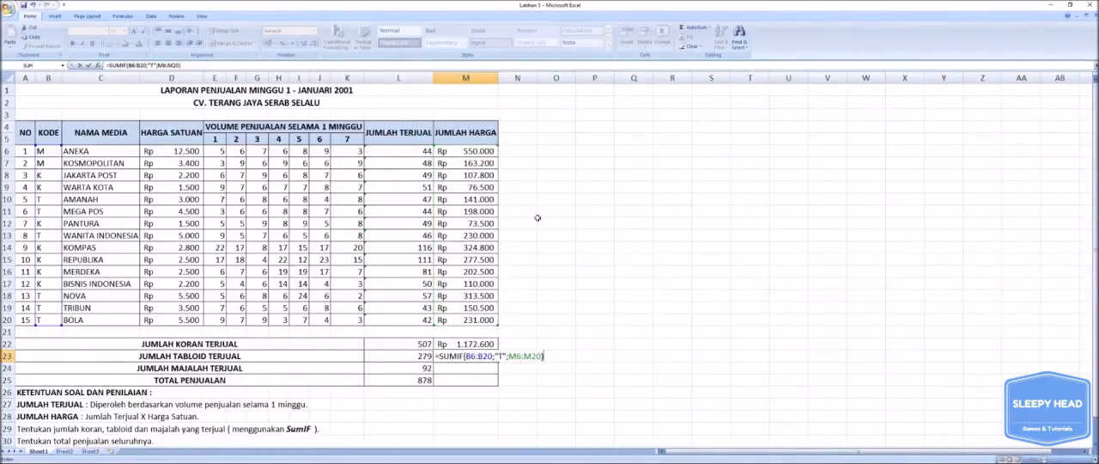
key("Return")
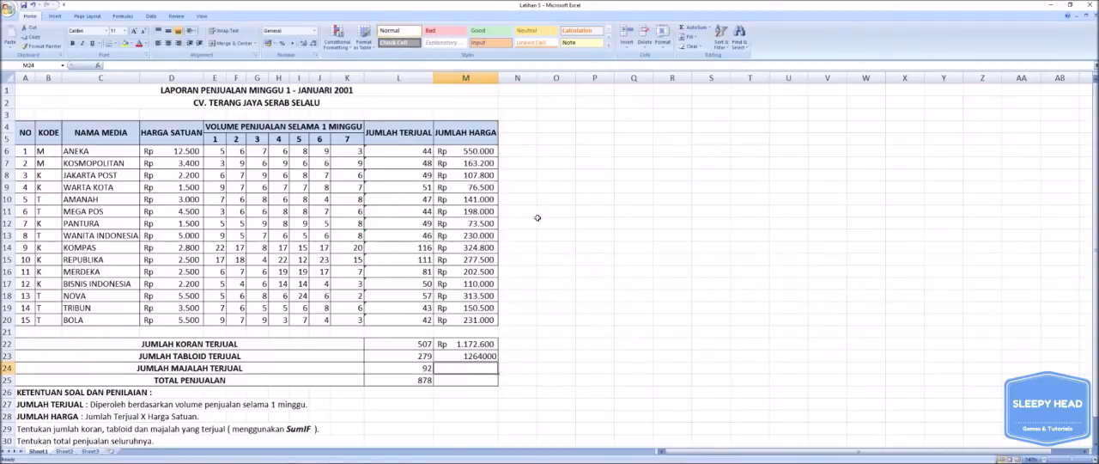
Format the tabloid sales amount in cell M23 with the Accounting number format.
left_click(485, 358)
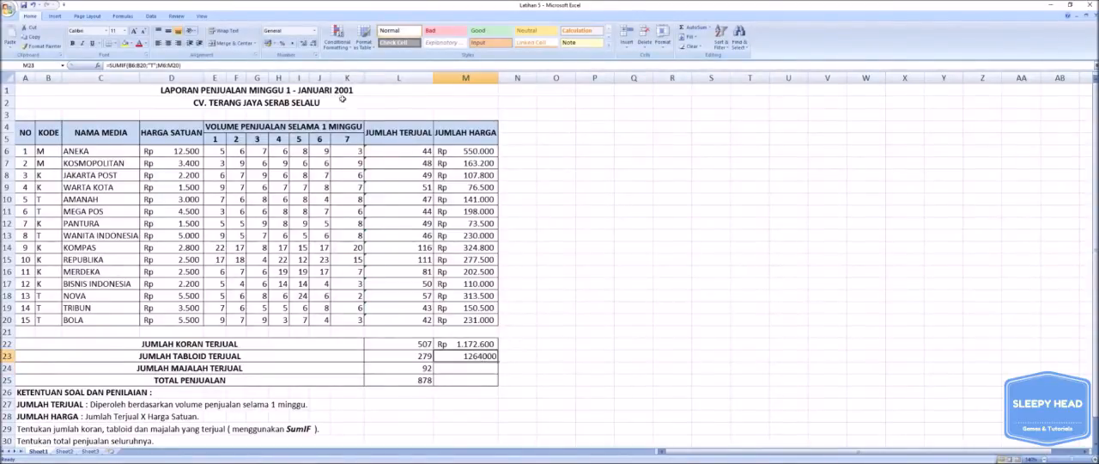
left_click(314, 31)
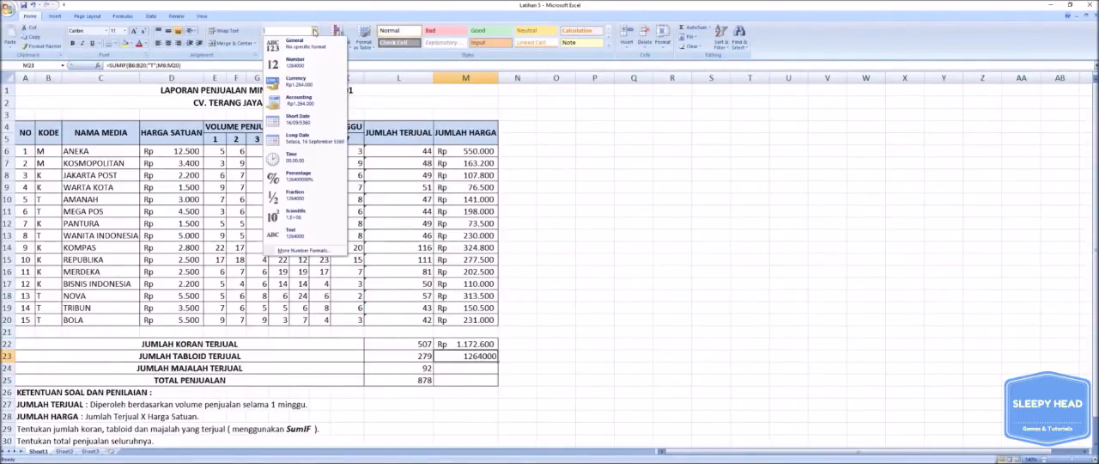
left_click(301, 99)
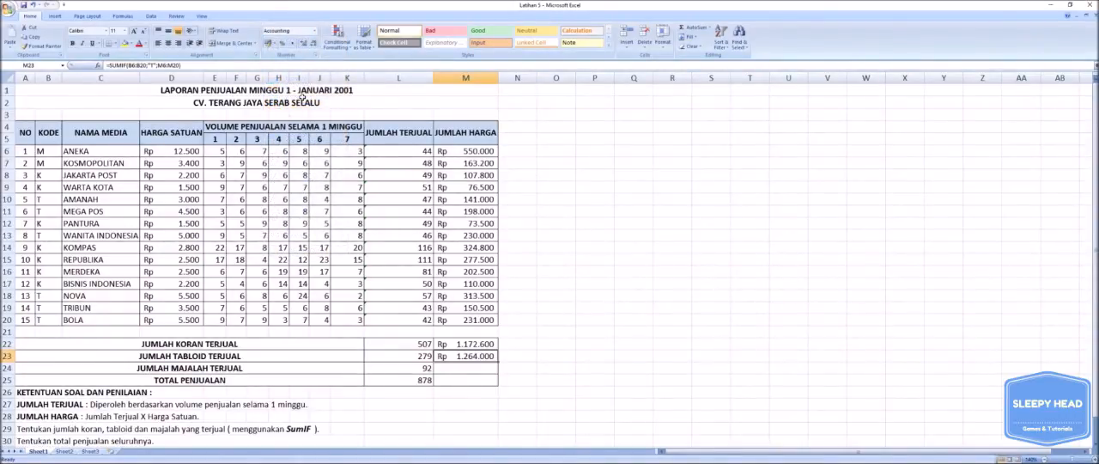
Start a SUMIF formula for the magazine sales amount in cell M24 with the KODE cells B6:B20 as the criteria range.
left_click(463, 368)
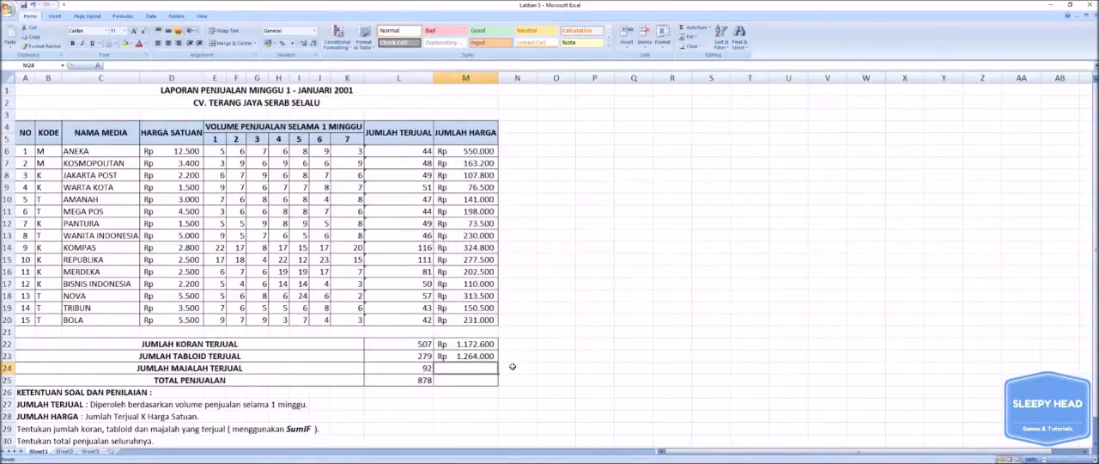
type("=")
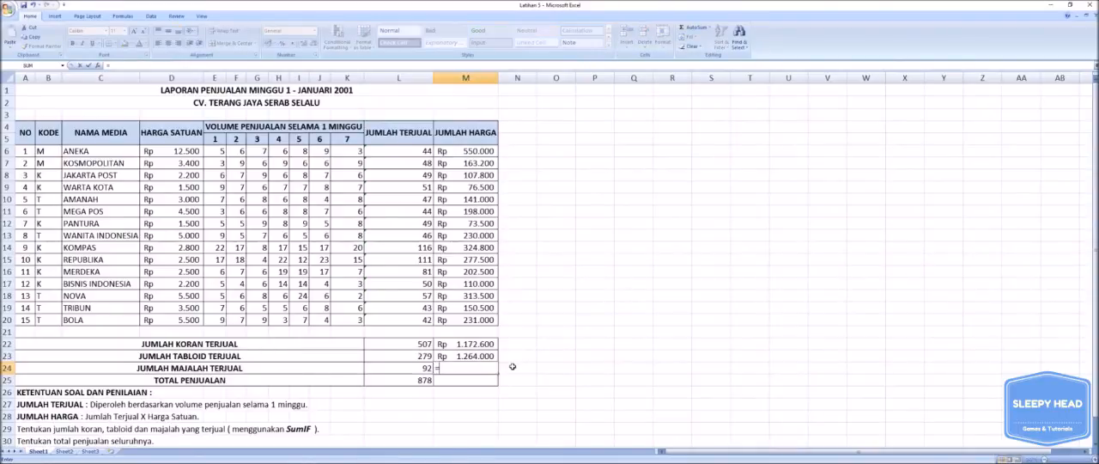
type("SUM")
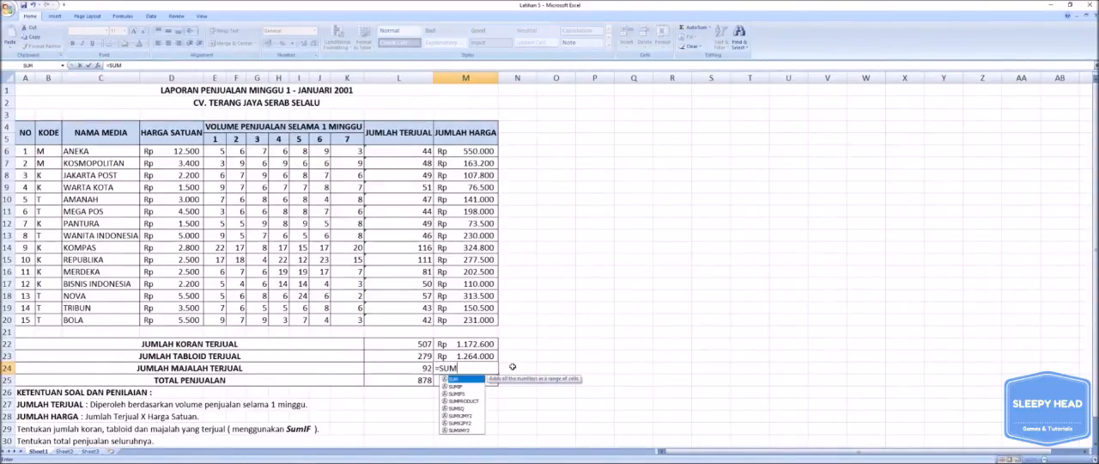
type("IF(")
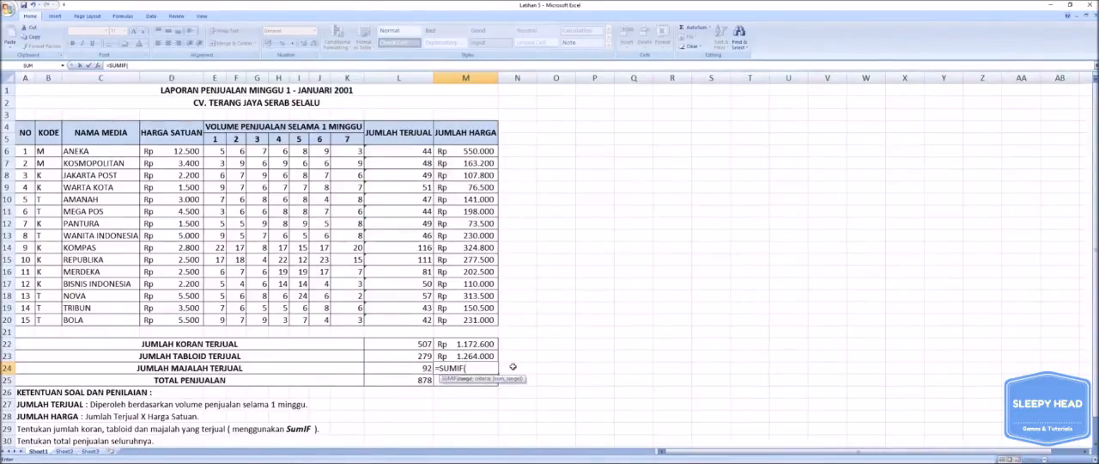
left_click_drag(46, 152, 39, 320)
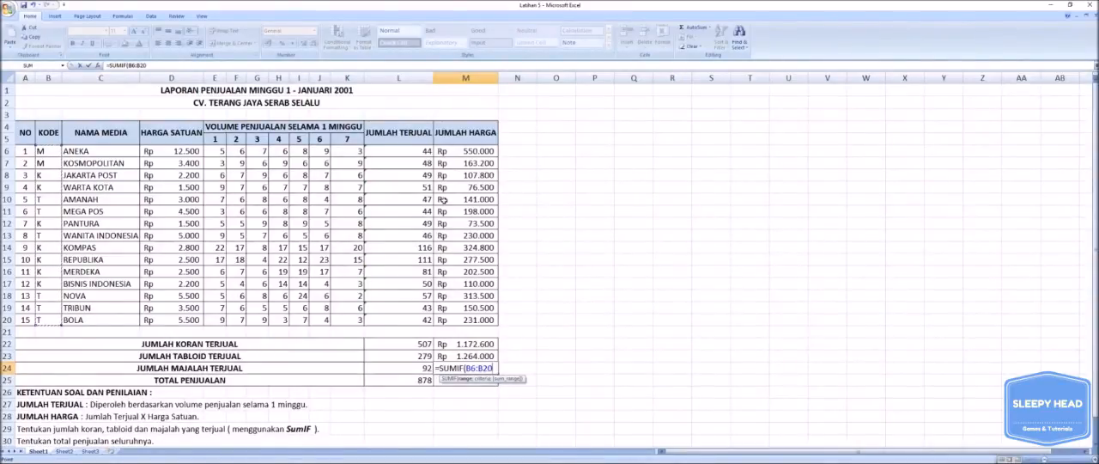
Complete the M24 SUMIF formula with the criterion "M" and the JUMLAH HARGA cells M6:M20 as the sum range.
type(";")
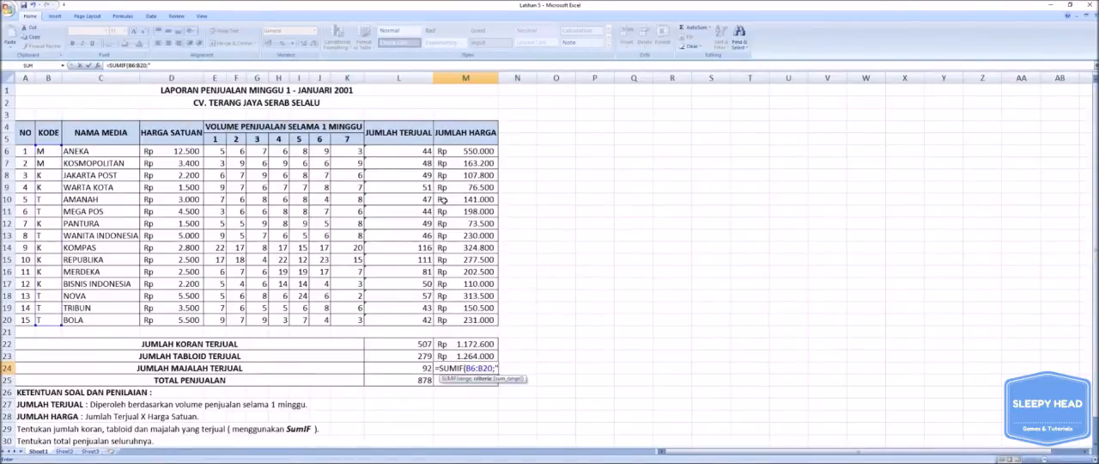
type("\"M\";")
left_click_drag(491, 153, 487, 318)
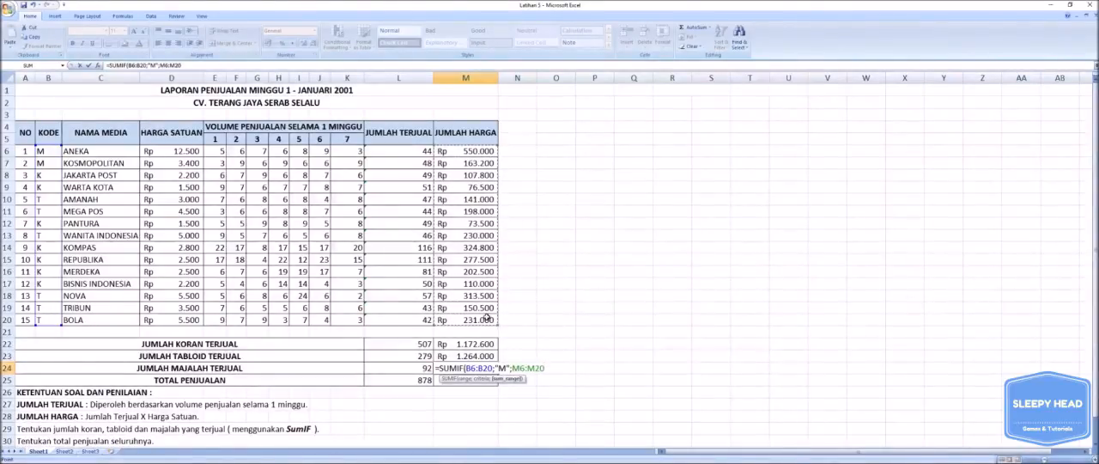
type(")")
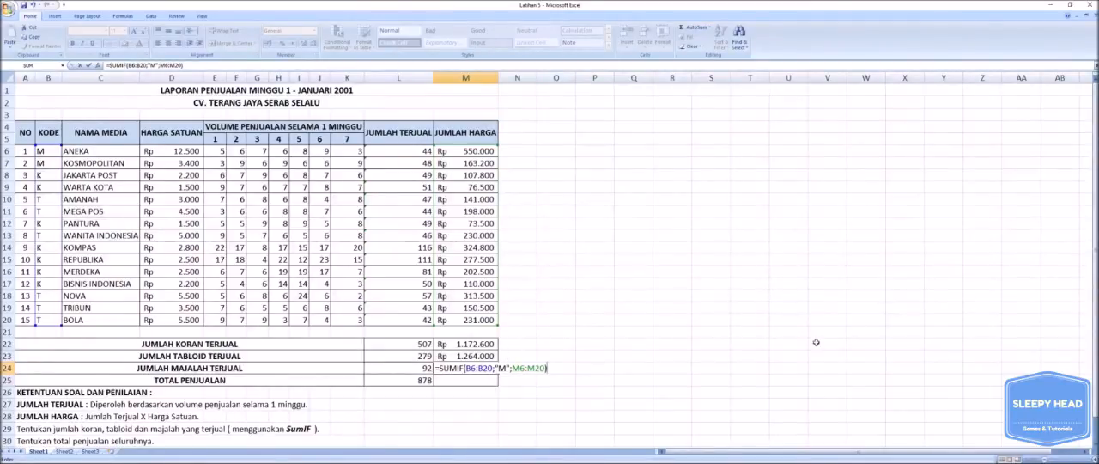
key("Return")
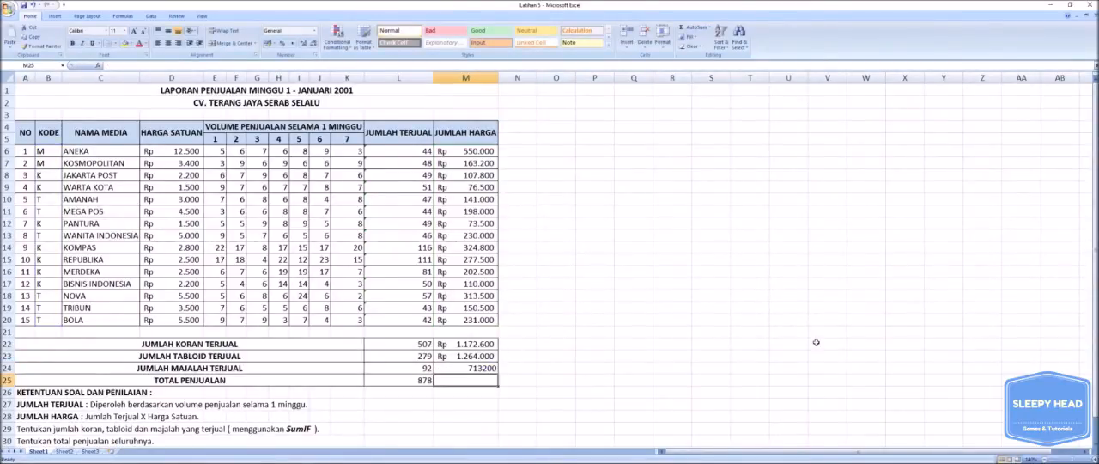
Format the magazine sales amount in cell M24 with the Accounting number format.
left_click(456, 365)
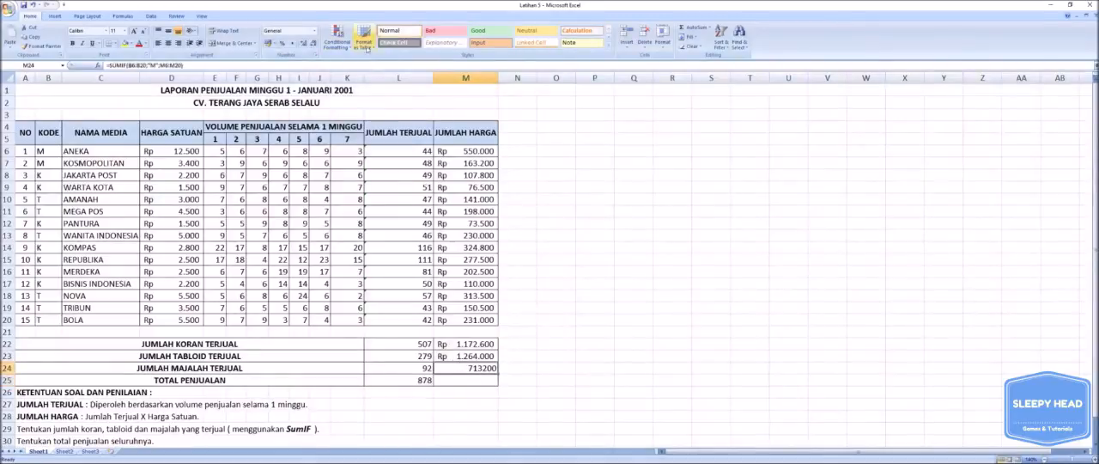
left_click(313, 34)
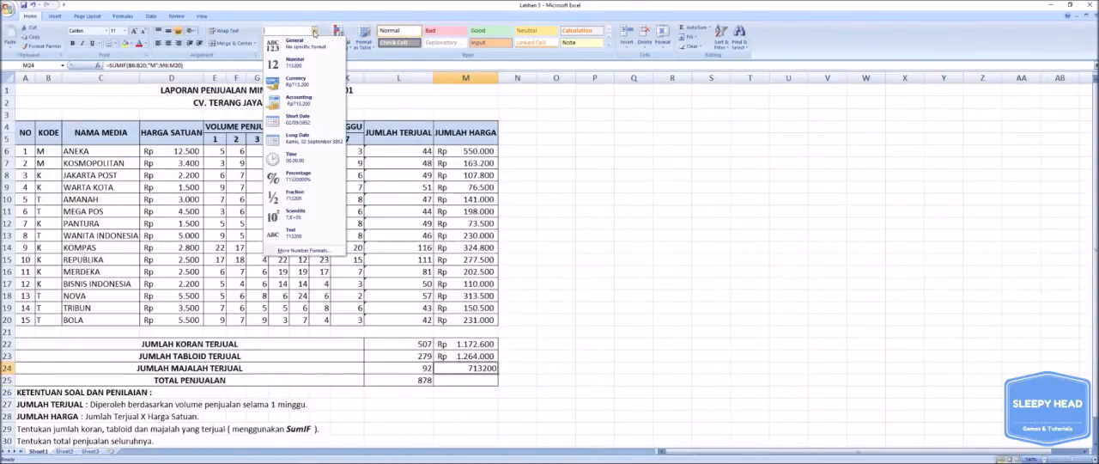
left_click(294, 102)
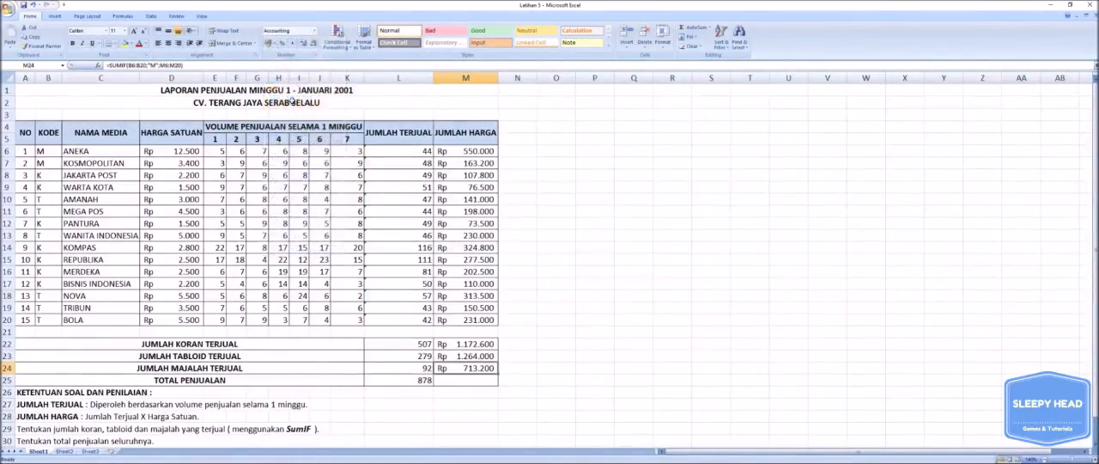
Total the sales amounts of all three media types in TOTAL PENJUALAN cell M25 with =SUM(M22:M24).
left_click(474, 379)
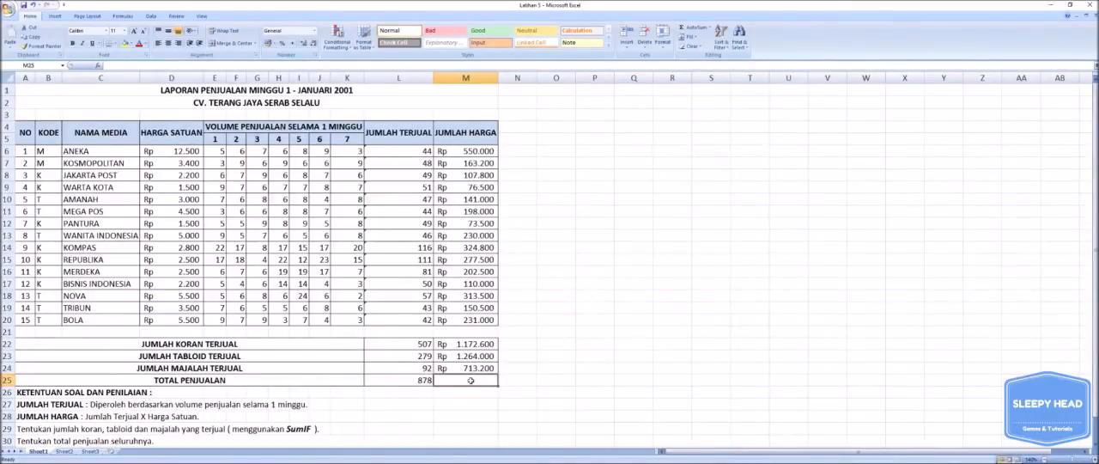
type("=")
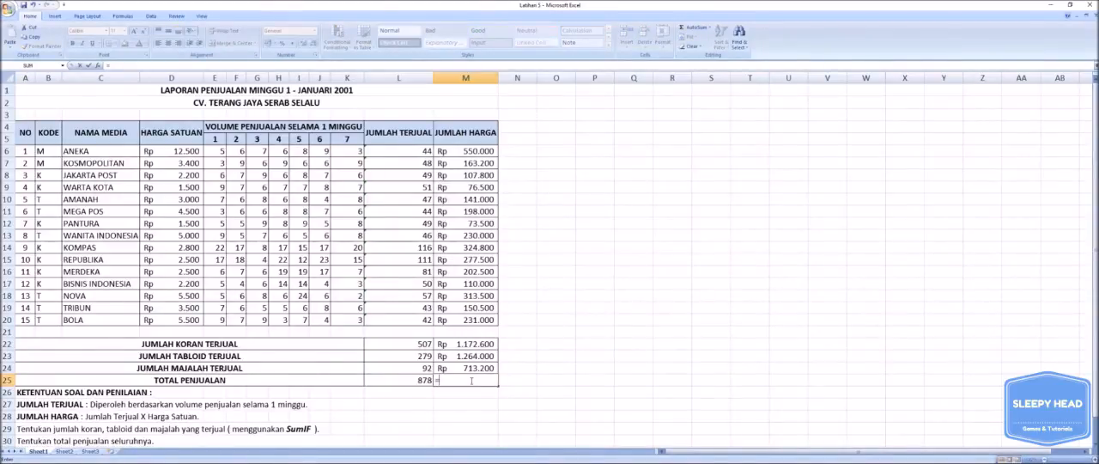
type("SUM")
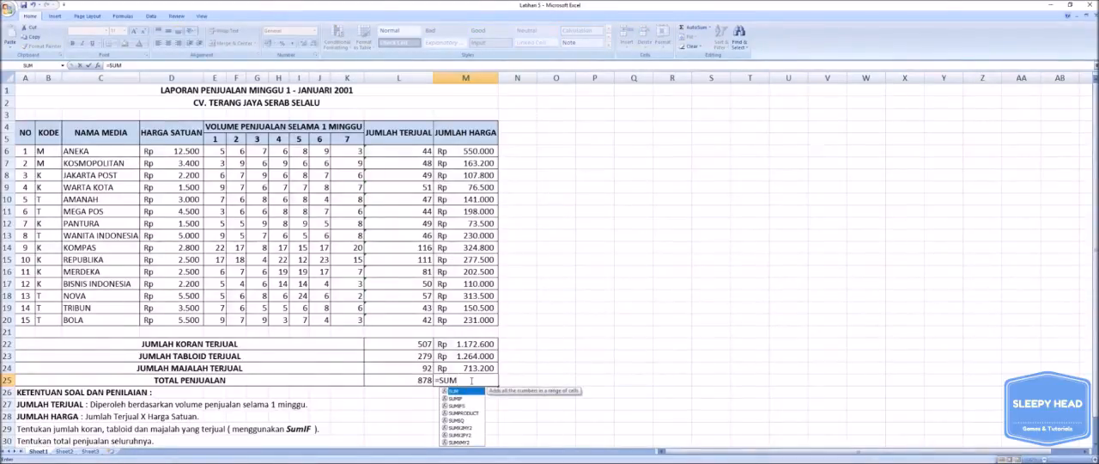
type("(")
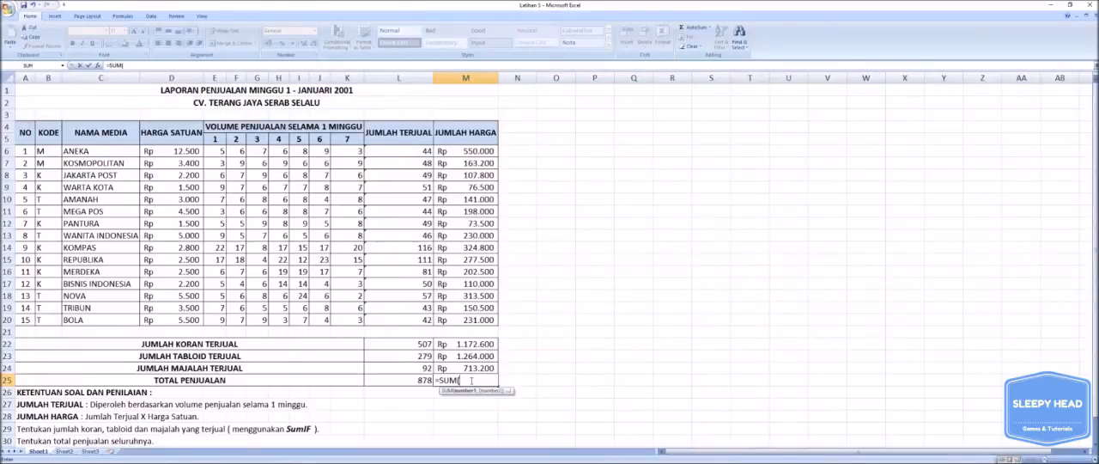
left_click_drag(482, 345, 479, 365)
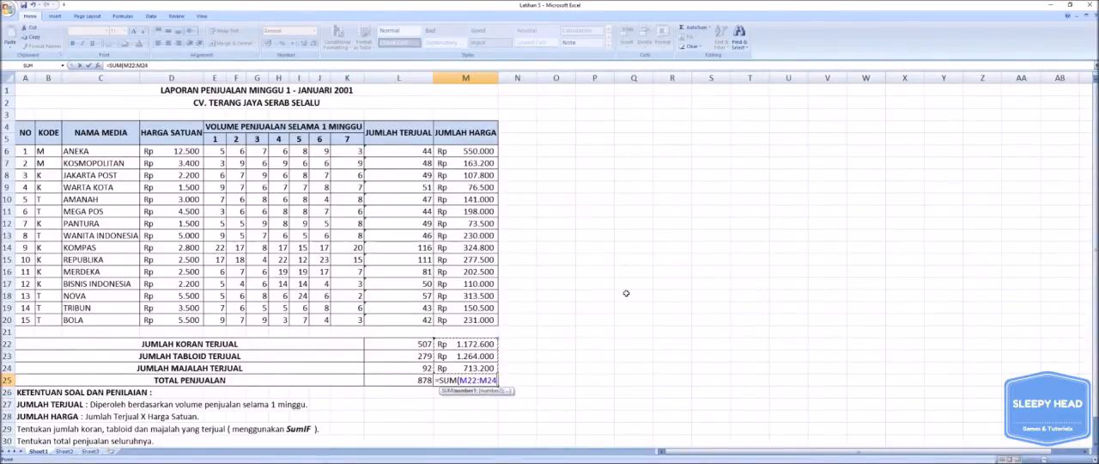
type(")")
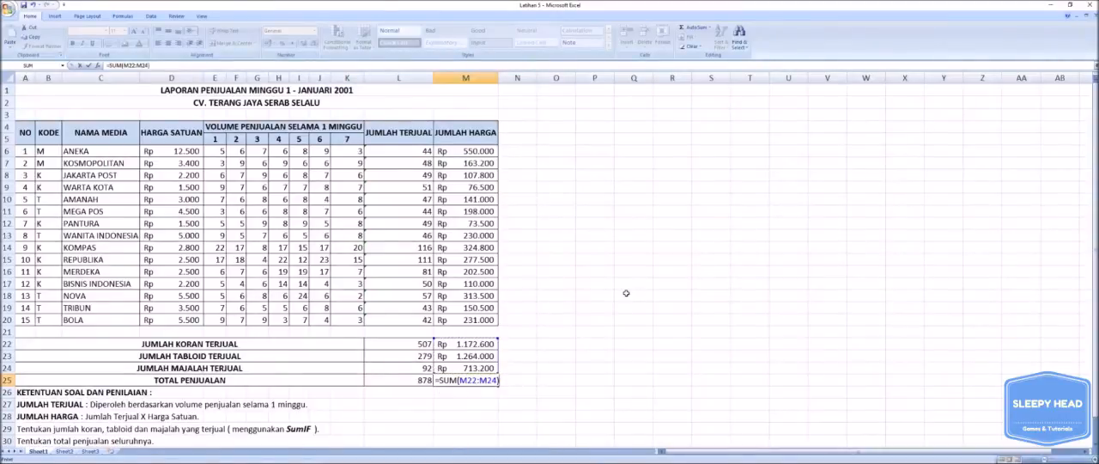
key("Return")
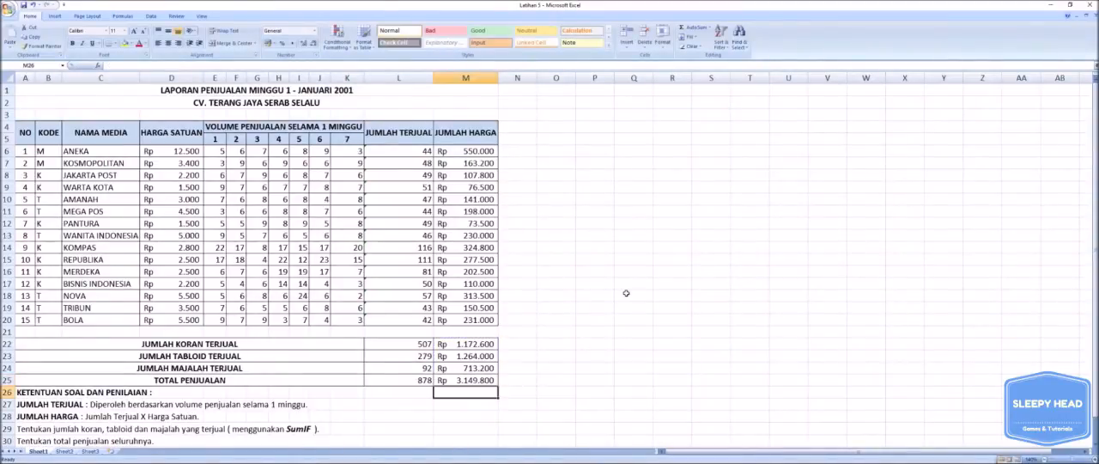